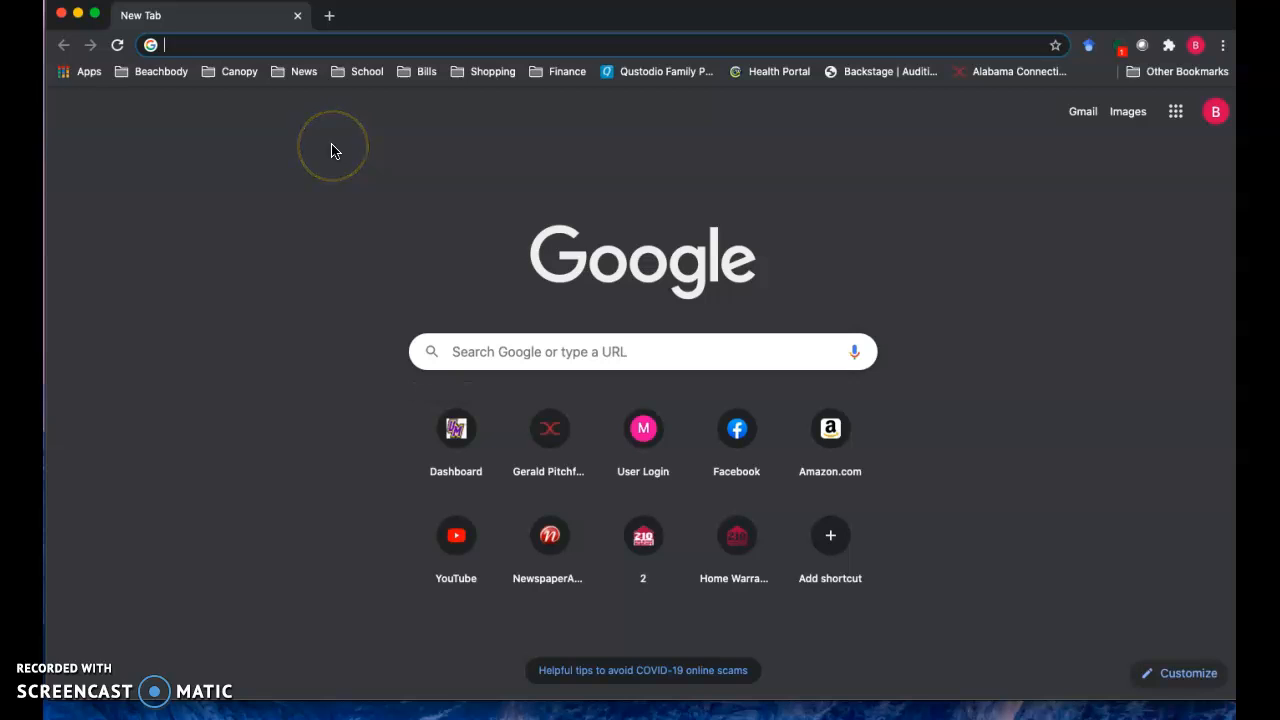
# - Open the University of Montevallo Canvas site and log in to the dashboard with the saved credentials
pyautogui.click(463, 440)
pyautogui.click(480, 327)
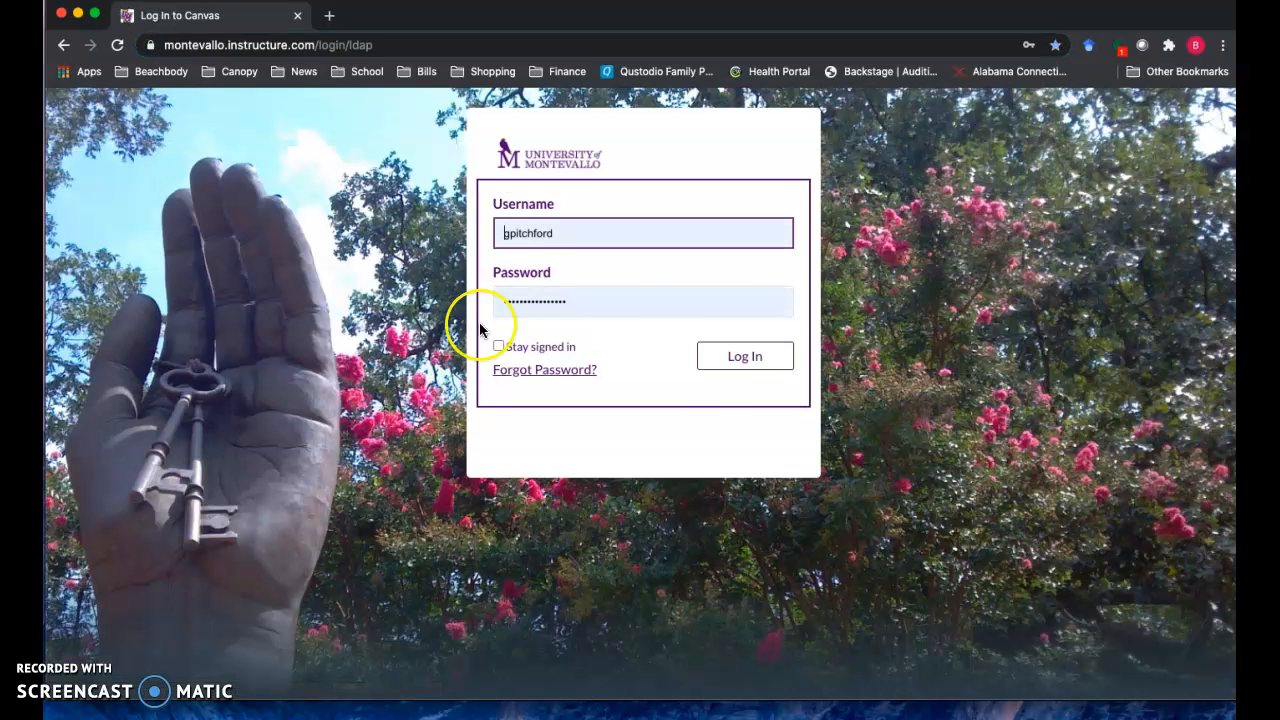
pyautogui.click(749, 357)
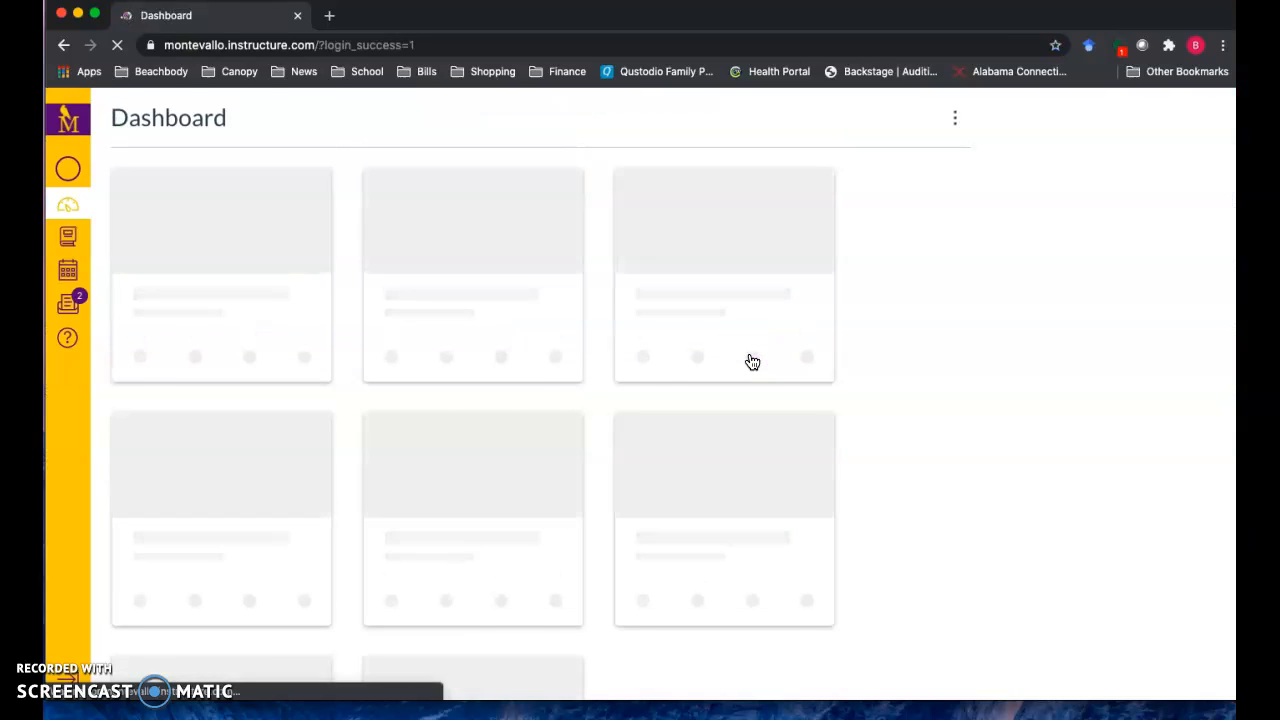
pyautogui.click(924, 372)
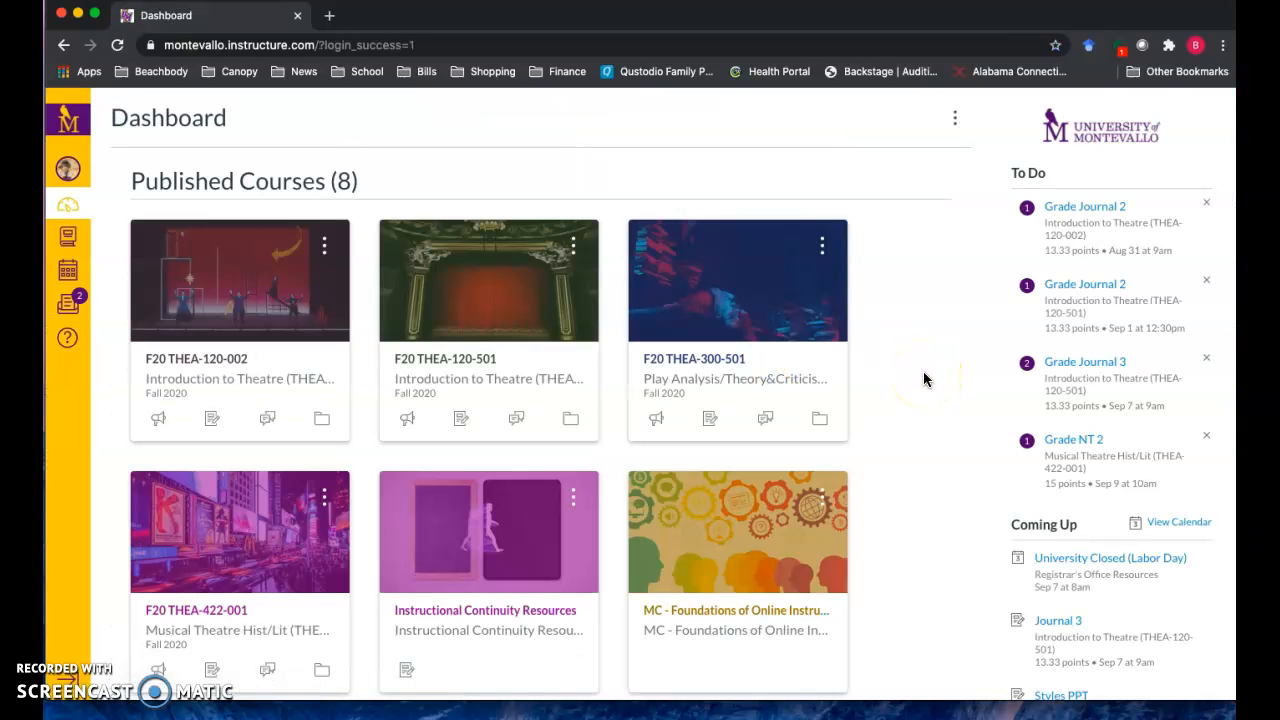
# - Open the Files area of the F20 THEA-422-001 Musical Theatre Hist/Lit course
pyautogui.scroll(-2, 922, 371)
pyautogui.click(218, 490)
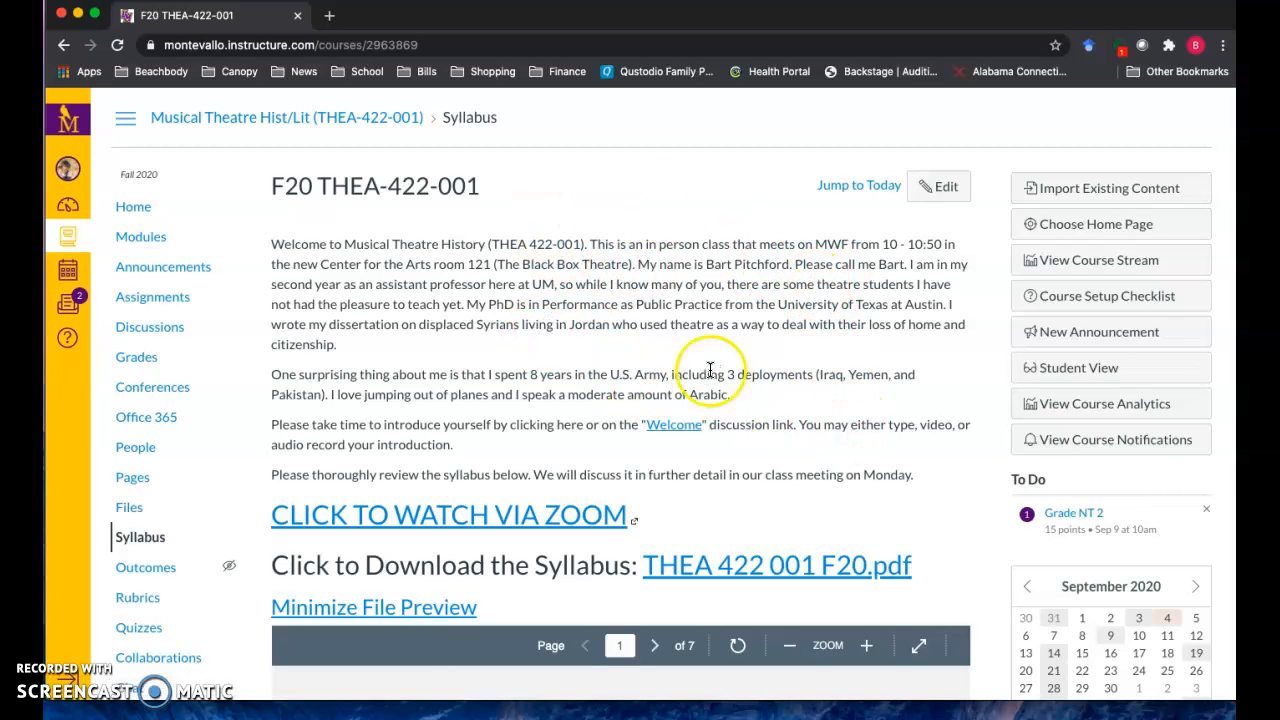
pyautogui.scroll(-1, 250, 310)
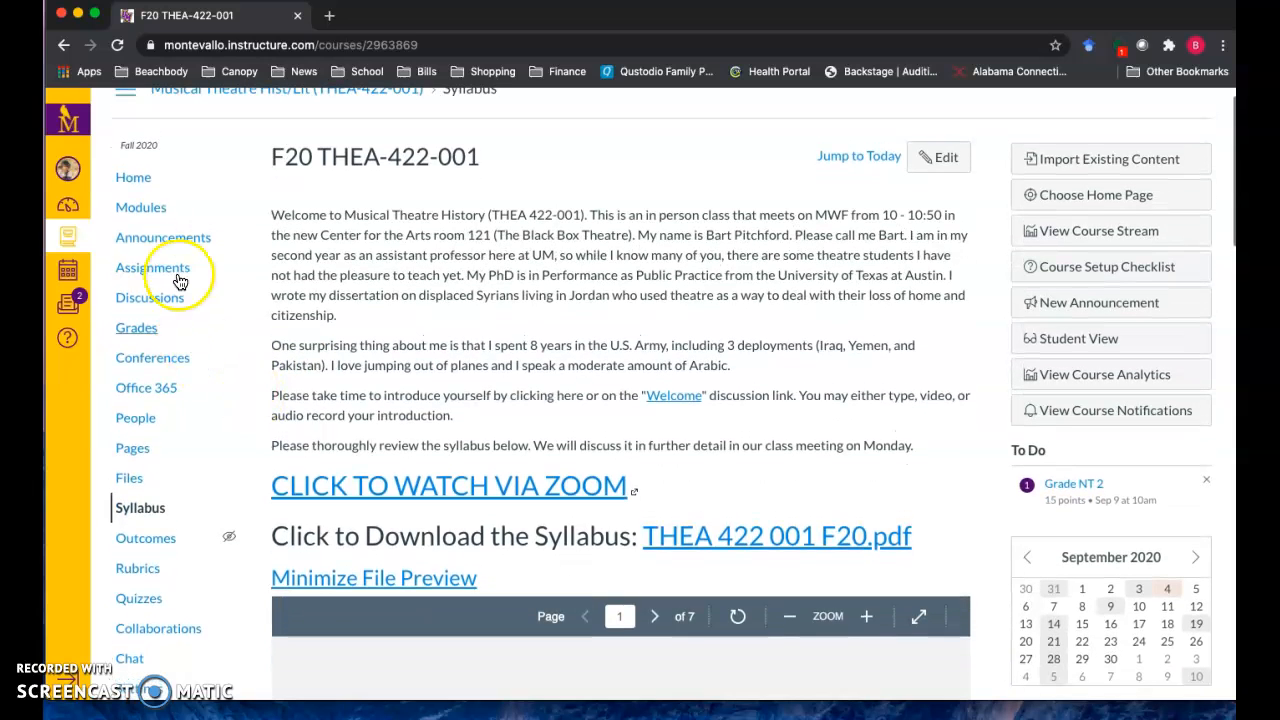
pyautogui.click(126, 481)
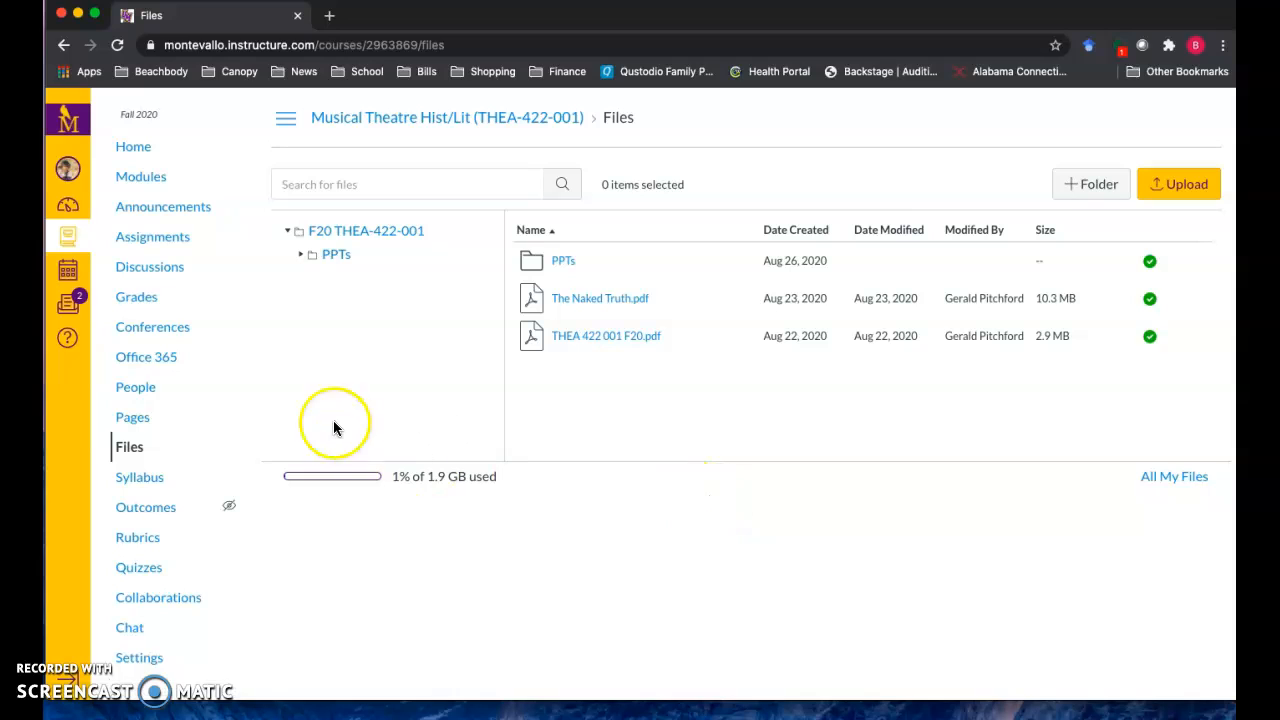
# - Create a folder named Images in the course files and open it
pyautogui.click(1068, 190)
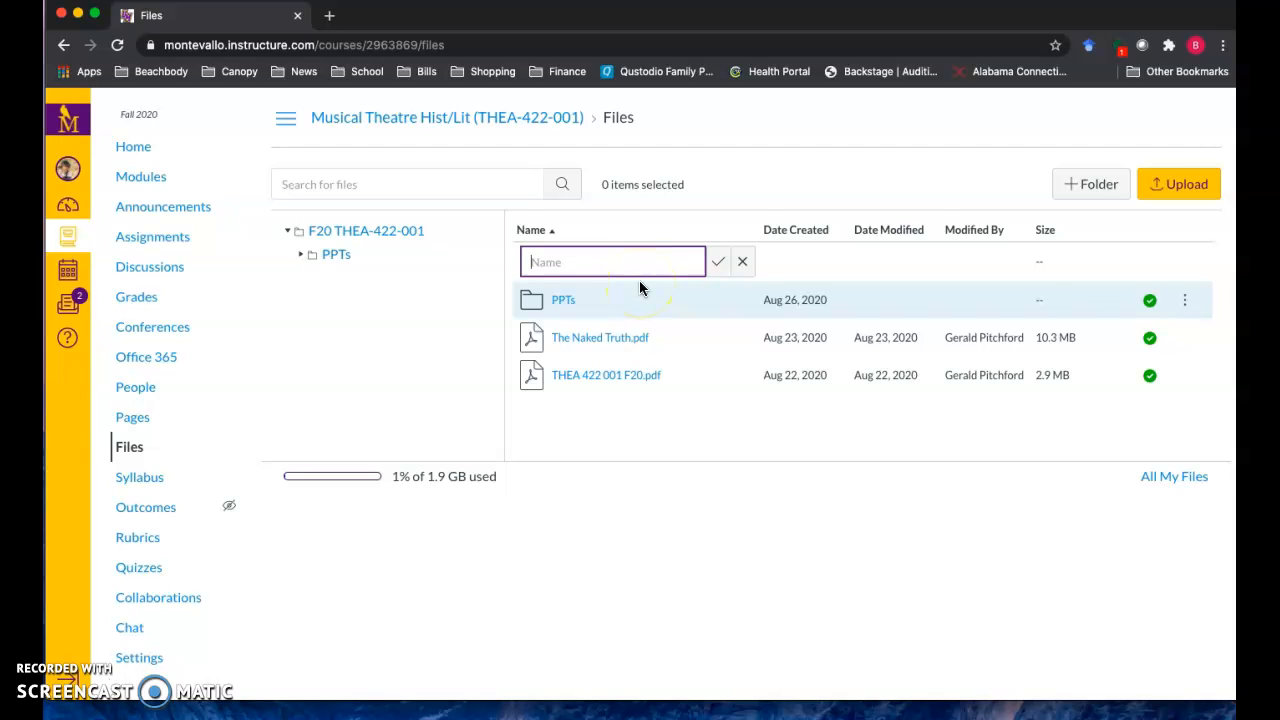
pyautogui.write('Images')
pyautogui.click(718, 261)
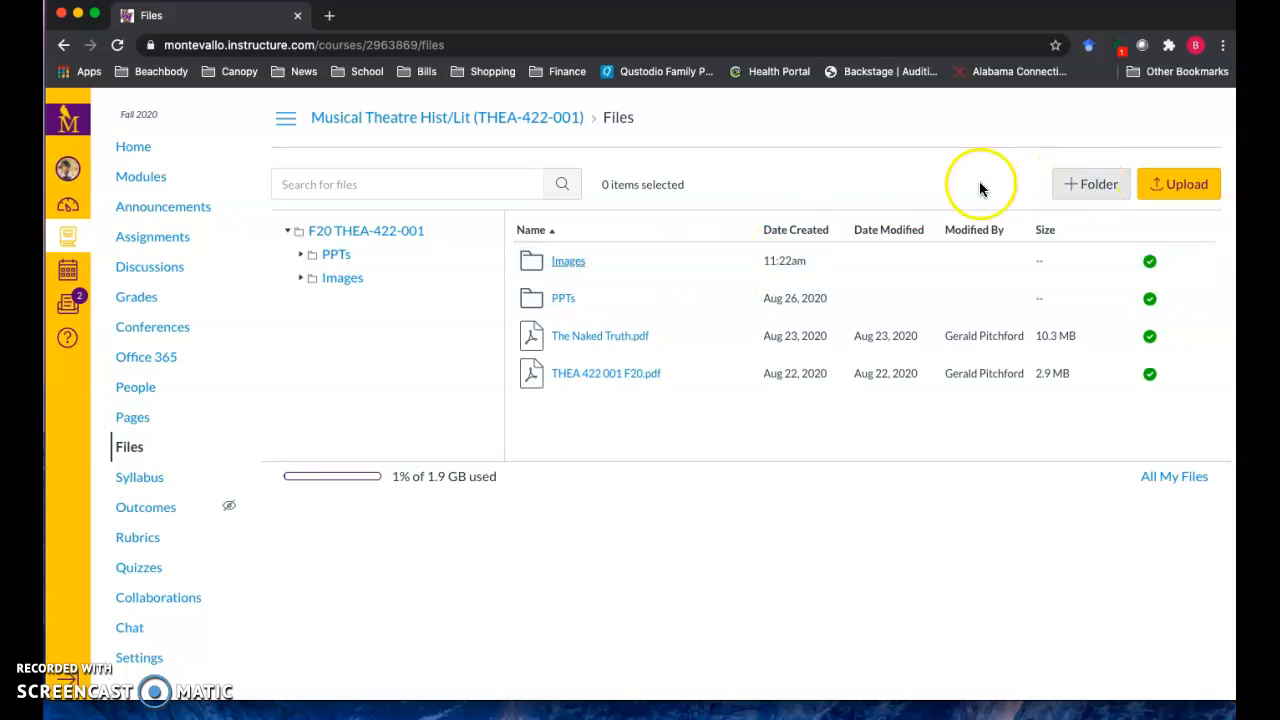
pyautogui.click(578, 260)
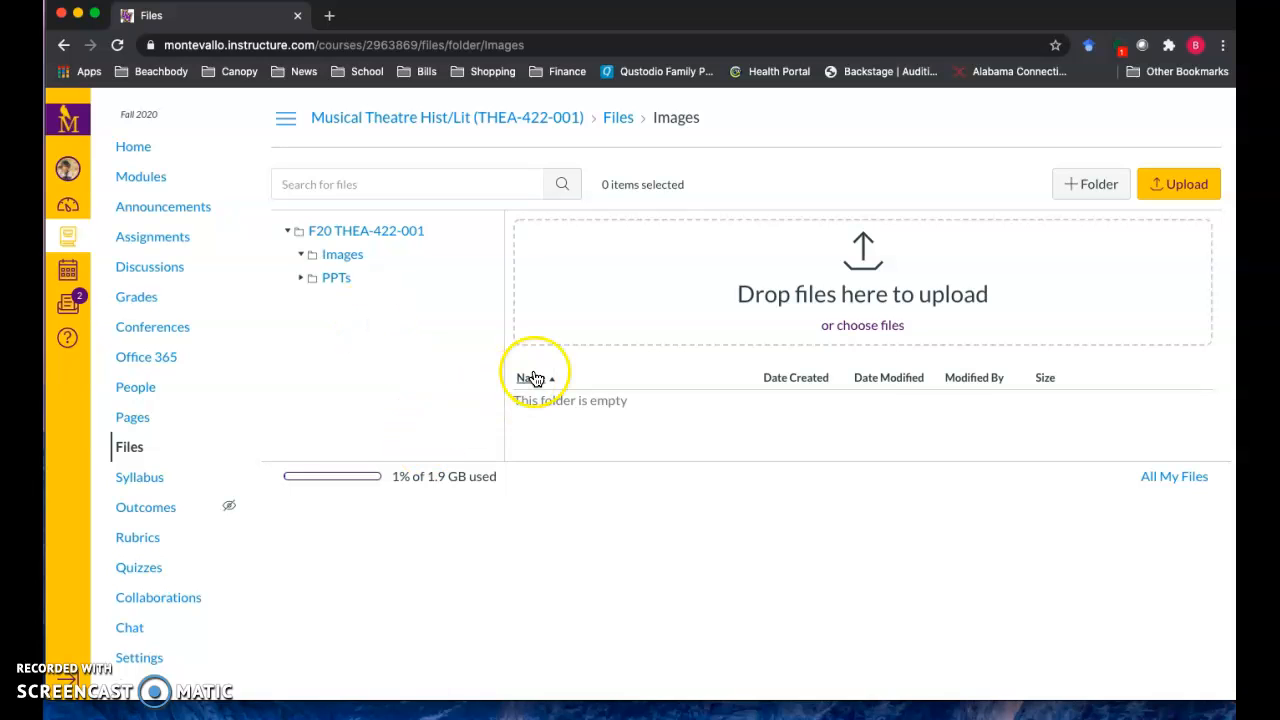
pyautogui.click(868, 327)
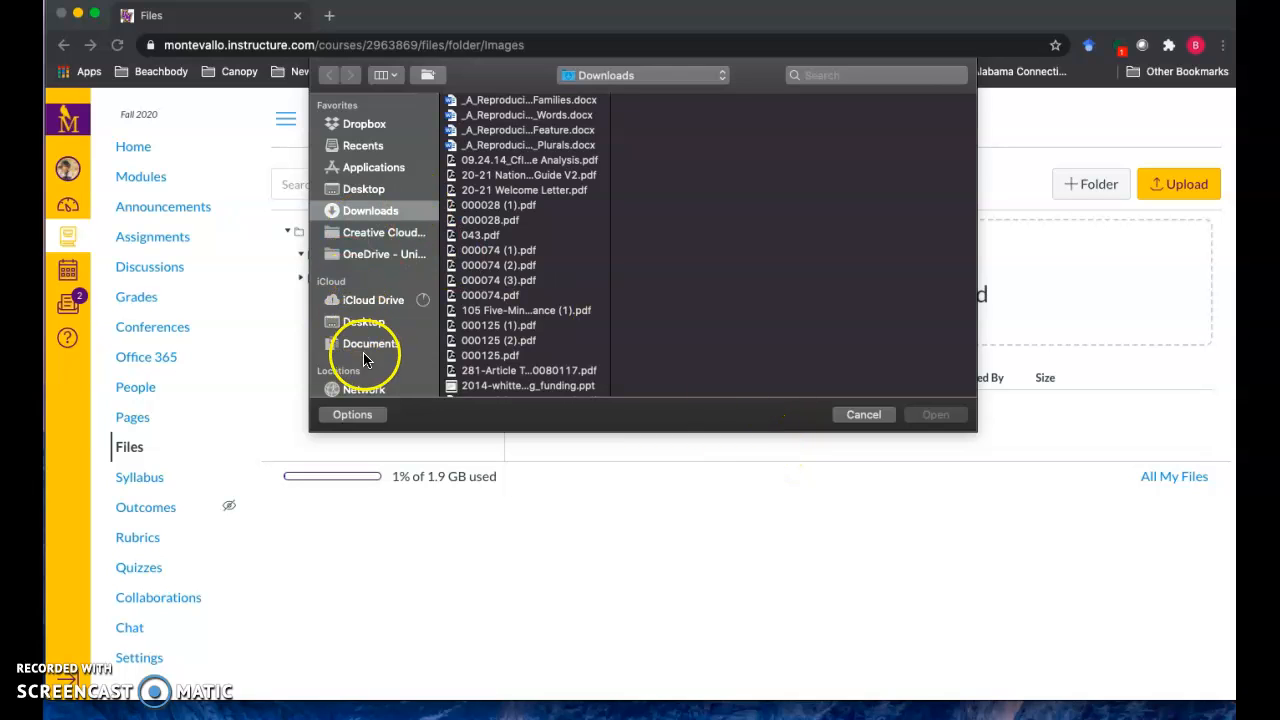
pyautogui.scroll(-5, 368, 340)
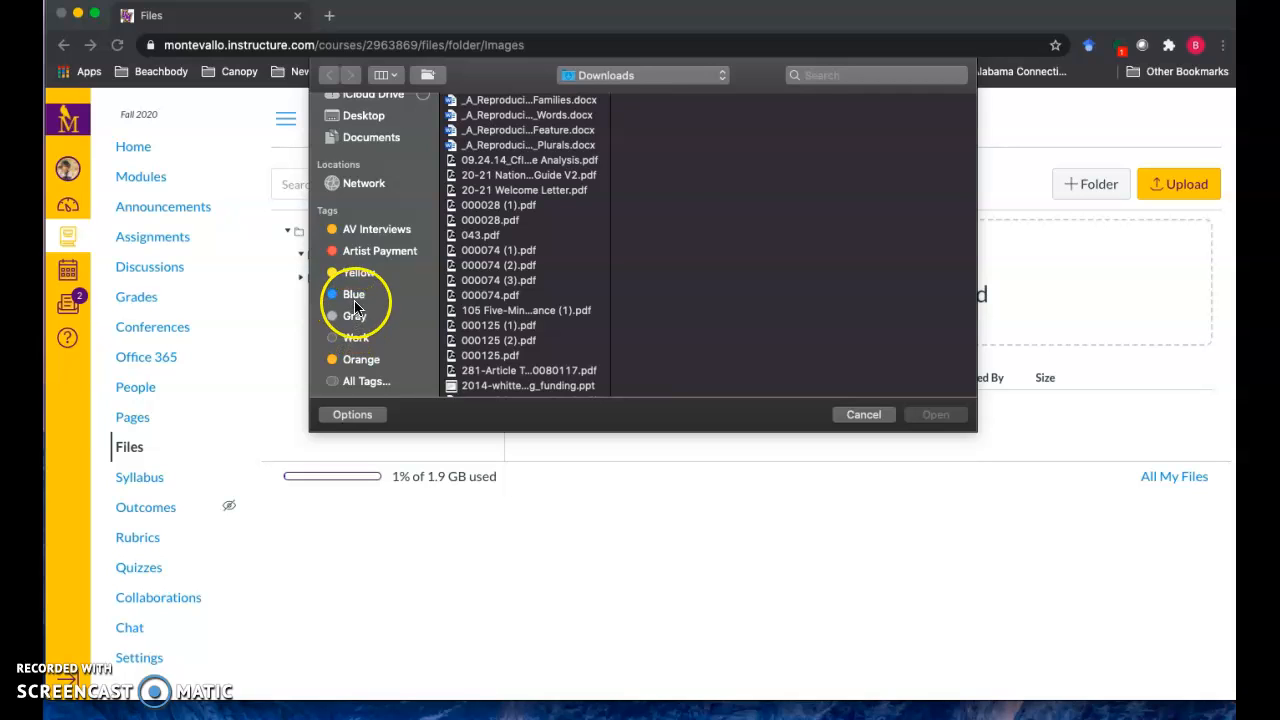
pyautogui.scroll(5, 356, 320)
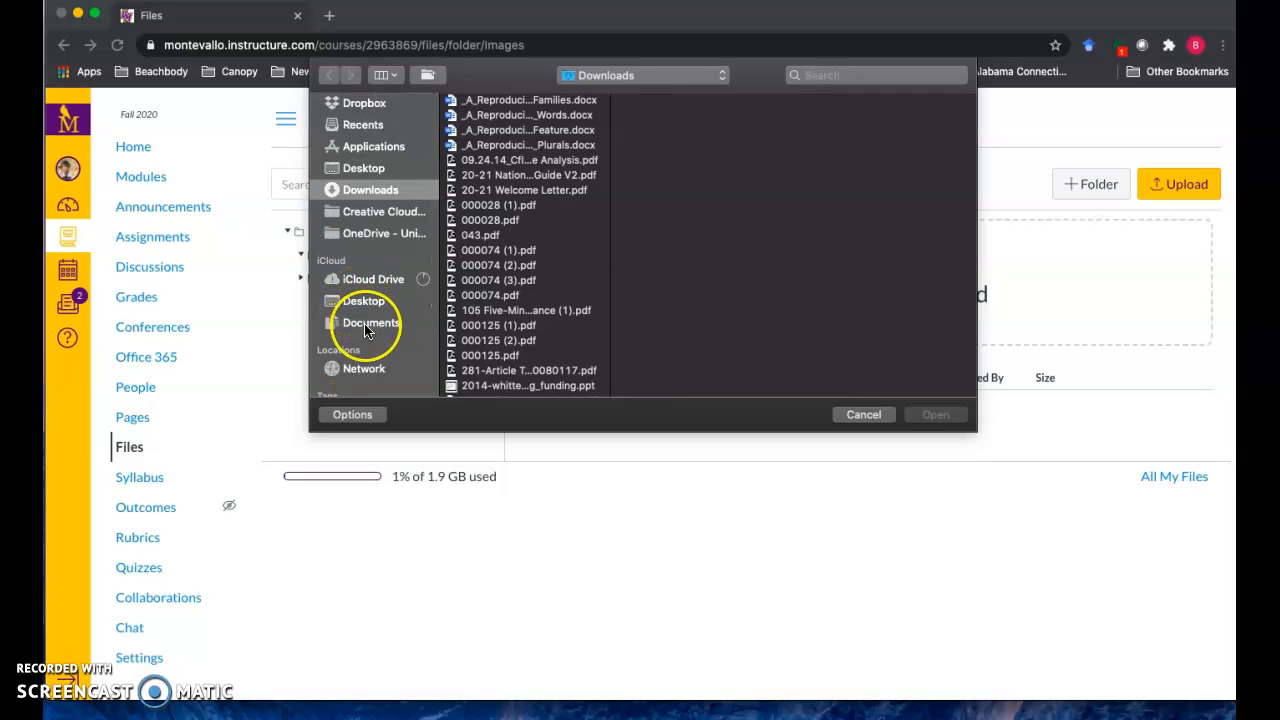
pyautogui.scroll(2, 360, 318)
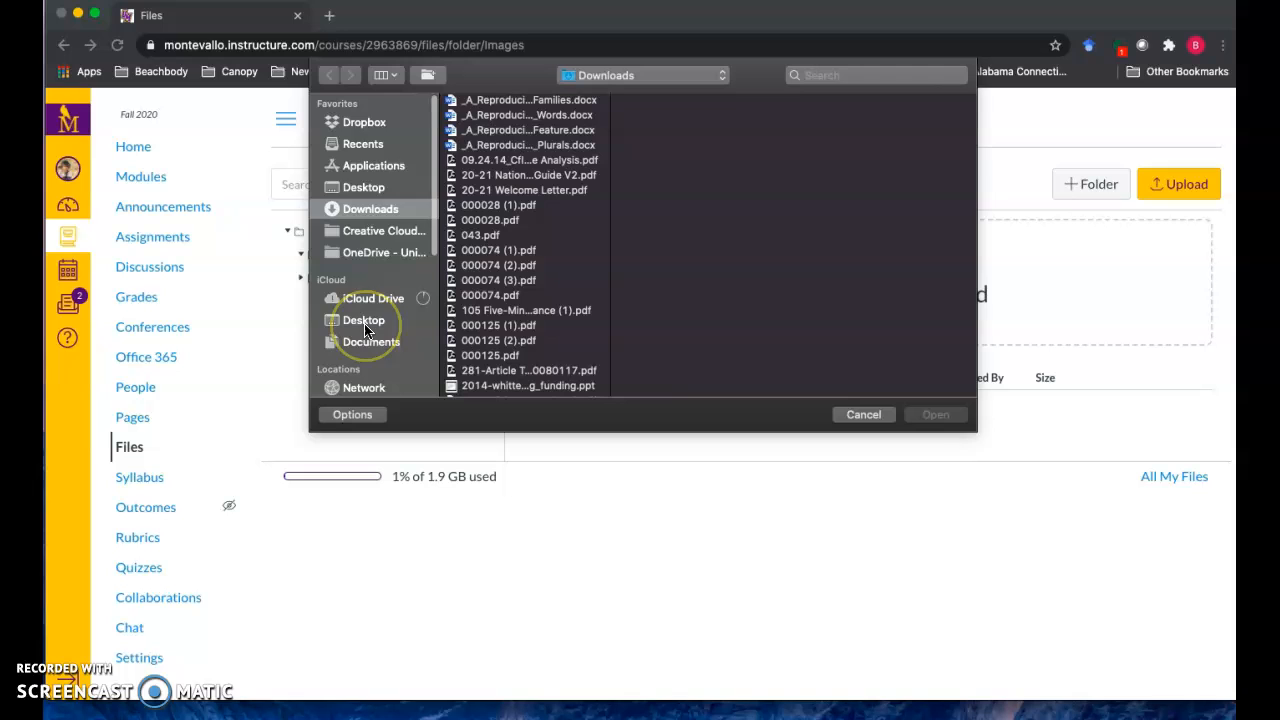
pyautogui.click(380, 255)
pyautogui.scroll(-10, 466, 286)
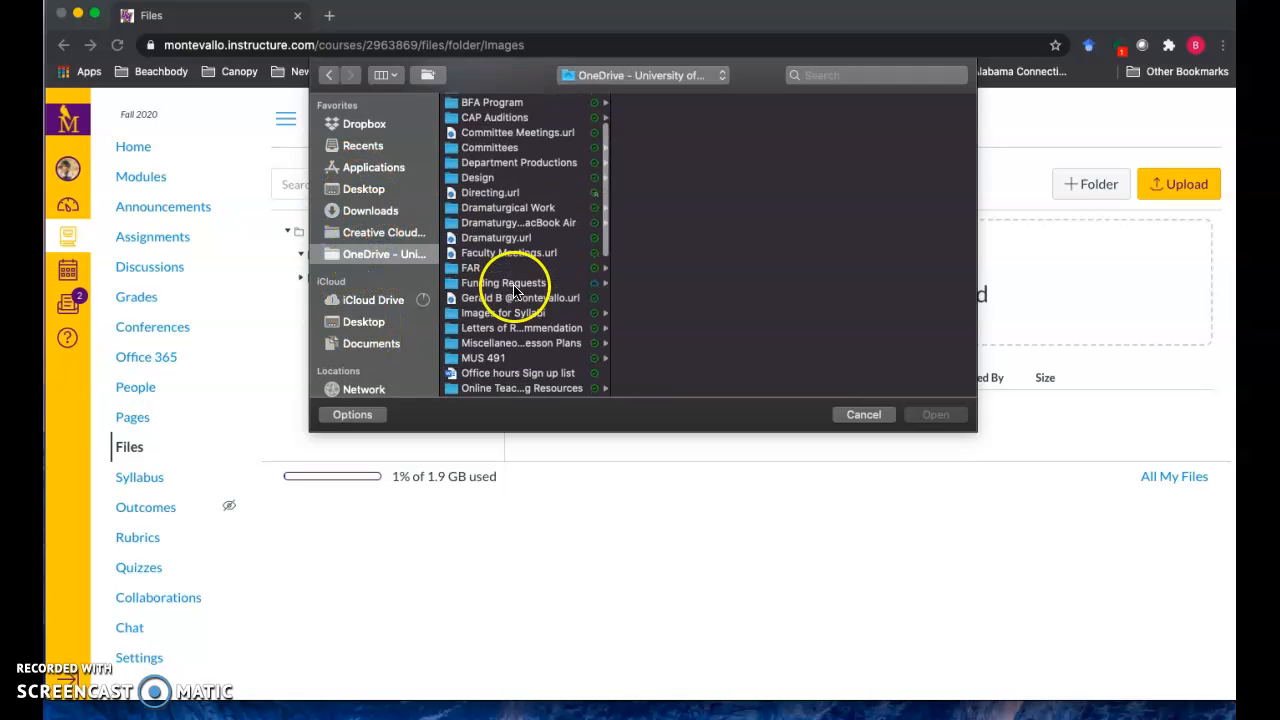
pyautogui.click(480, 241)
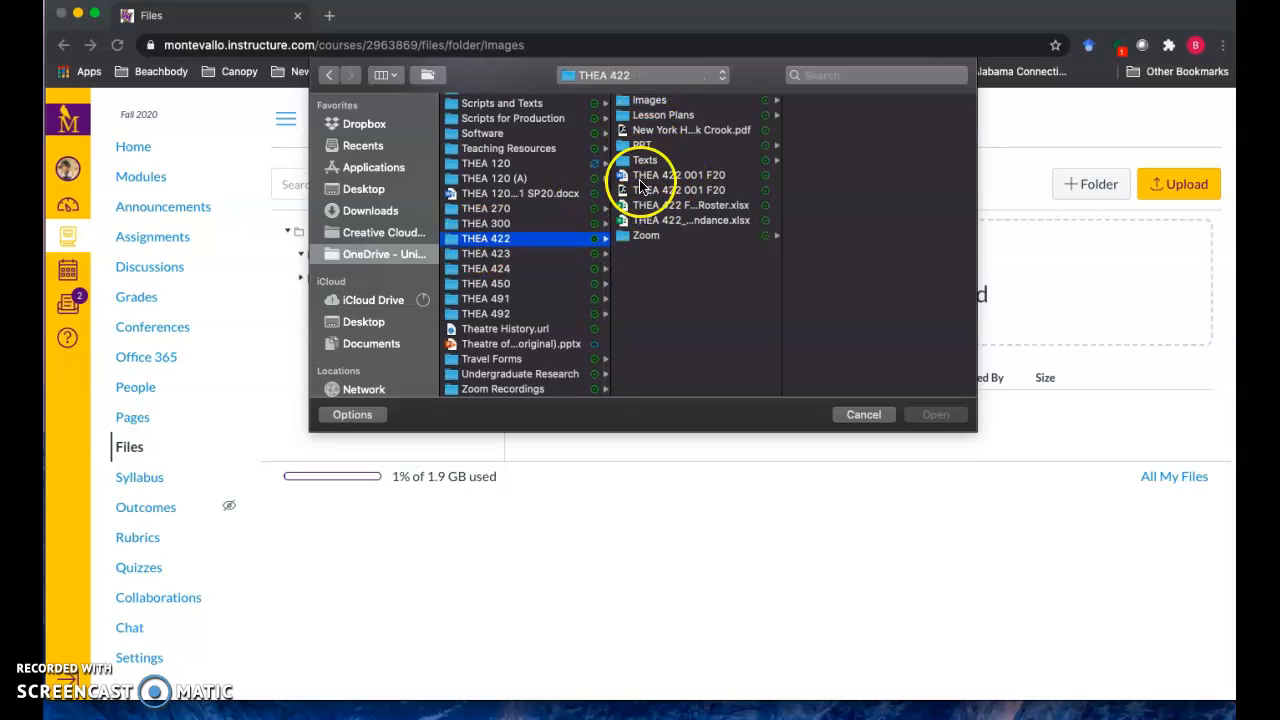
pyautogui.click(648, 101)
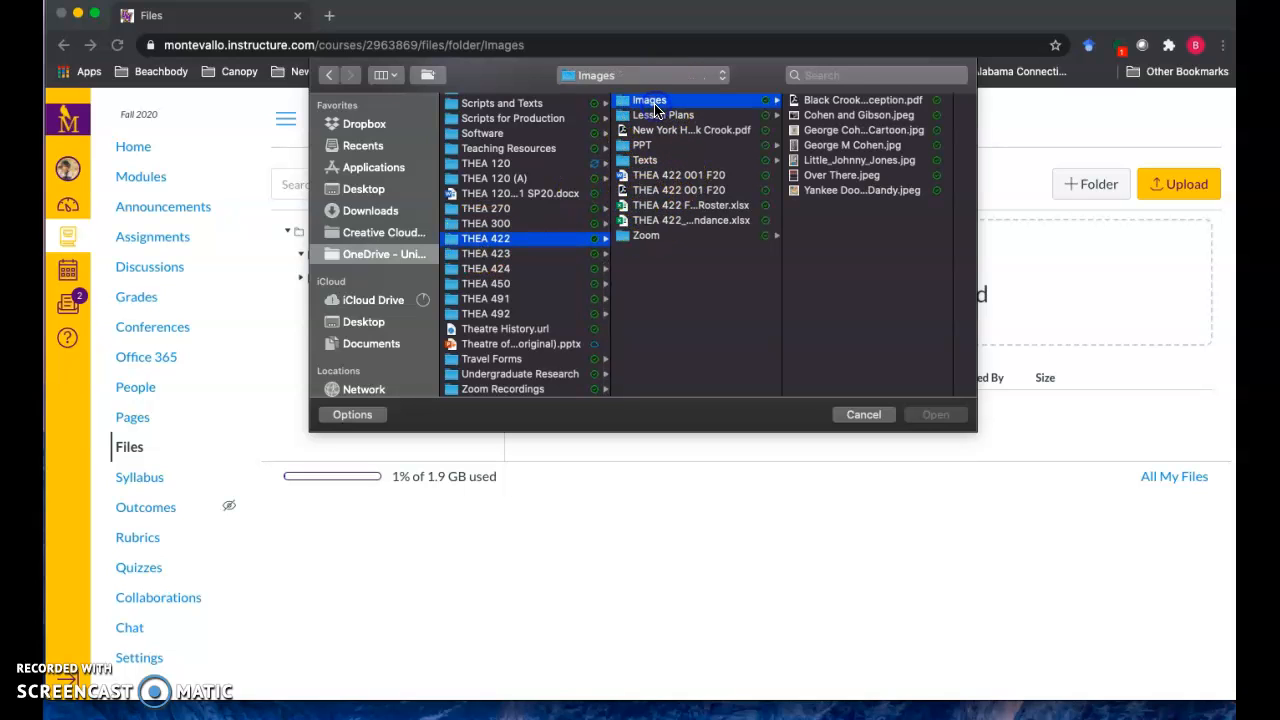
pyautogui.click(827, 117)
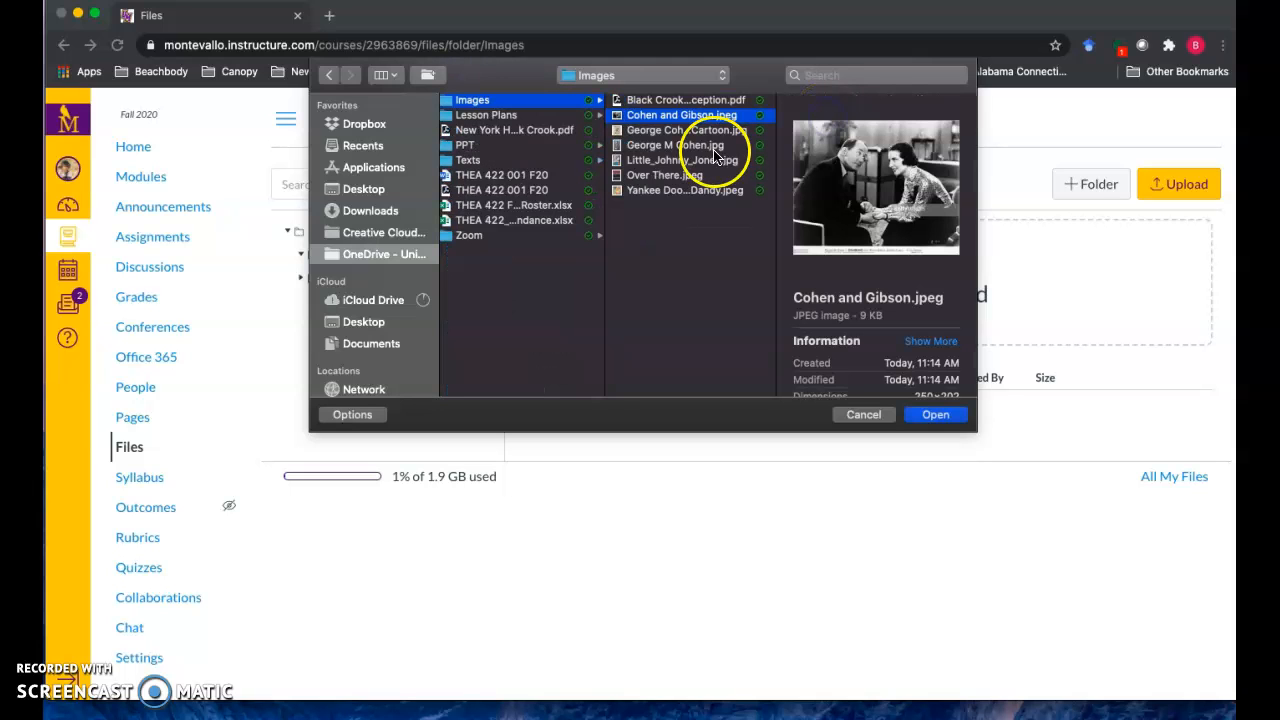
pyautogui.keyDown('shift'); pyautogui.click(660, 192); pyautogui.keyUp('shift')
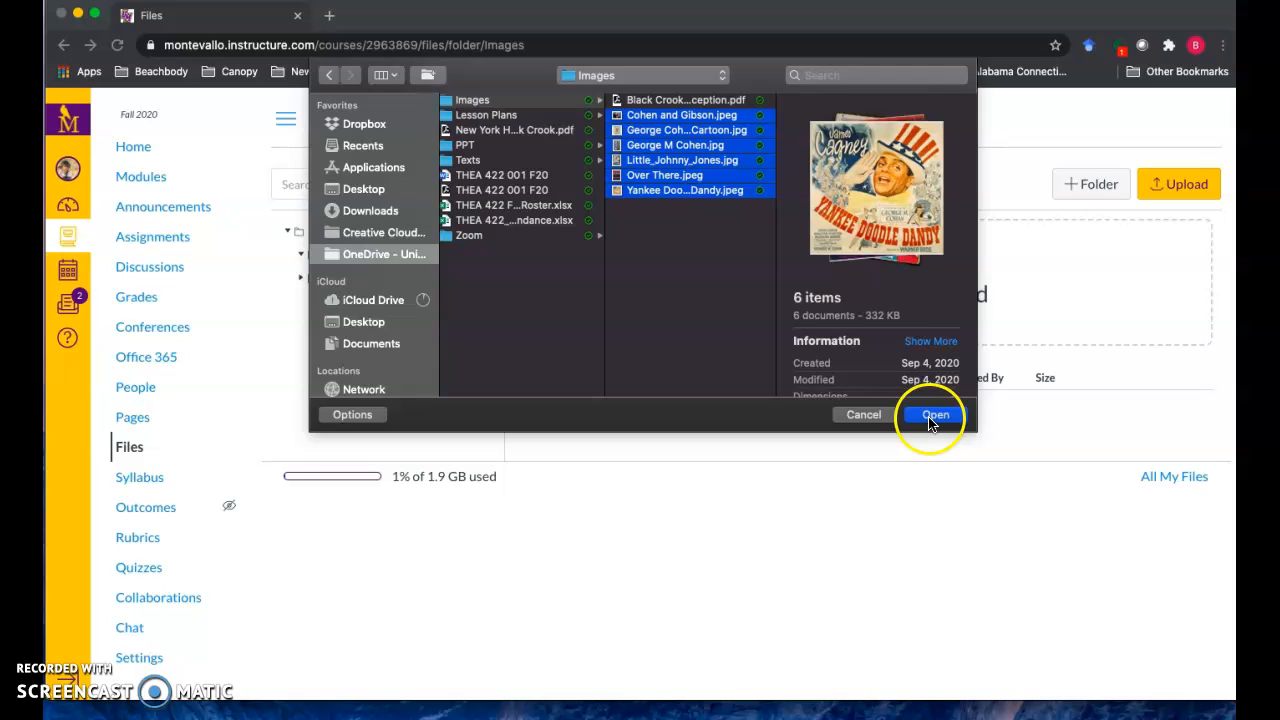
pyautogui.click(864, 415)
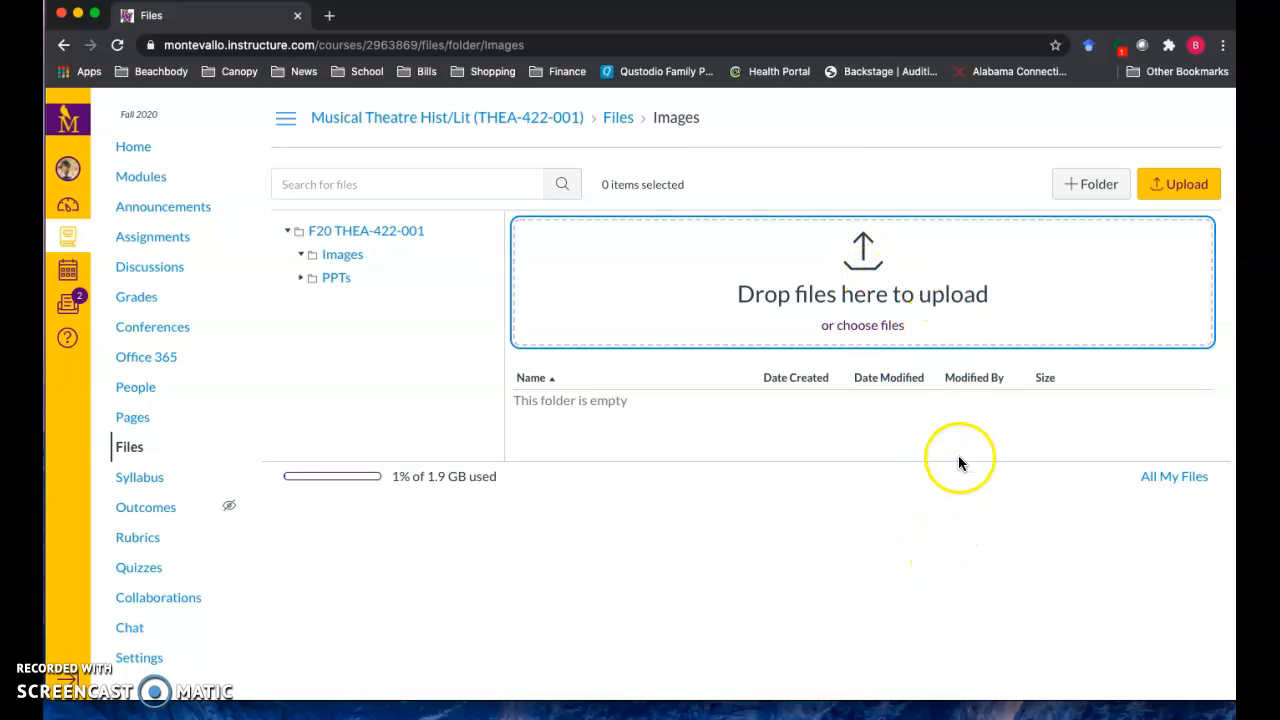
# - Switch to Finder and open the Images folder inside THEA 422 on OneDrive in a new window
pyautogui.press('super+Tab')
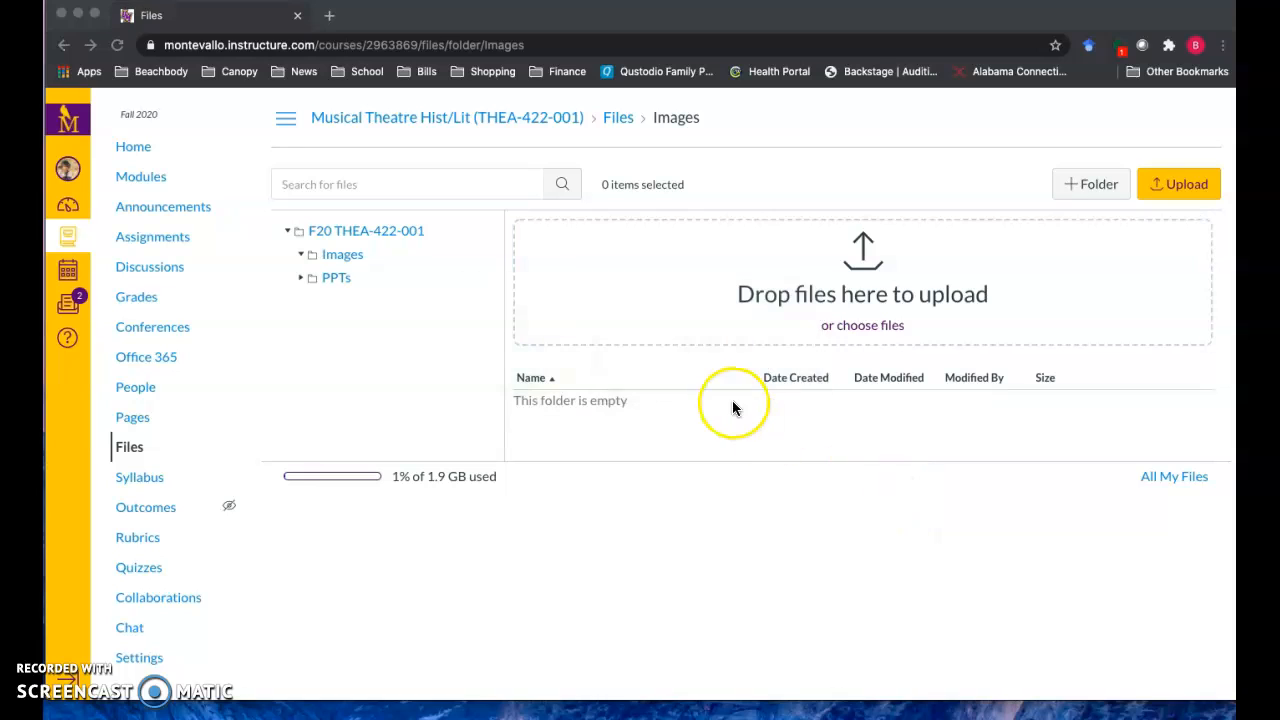
pyautogui.press('super+Tab')
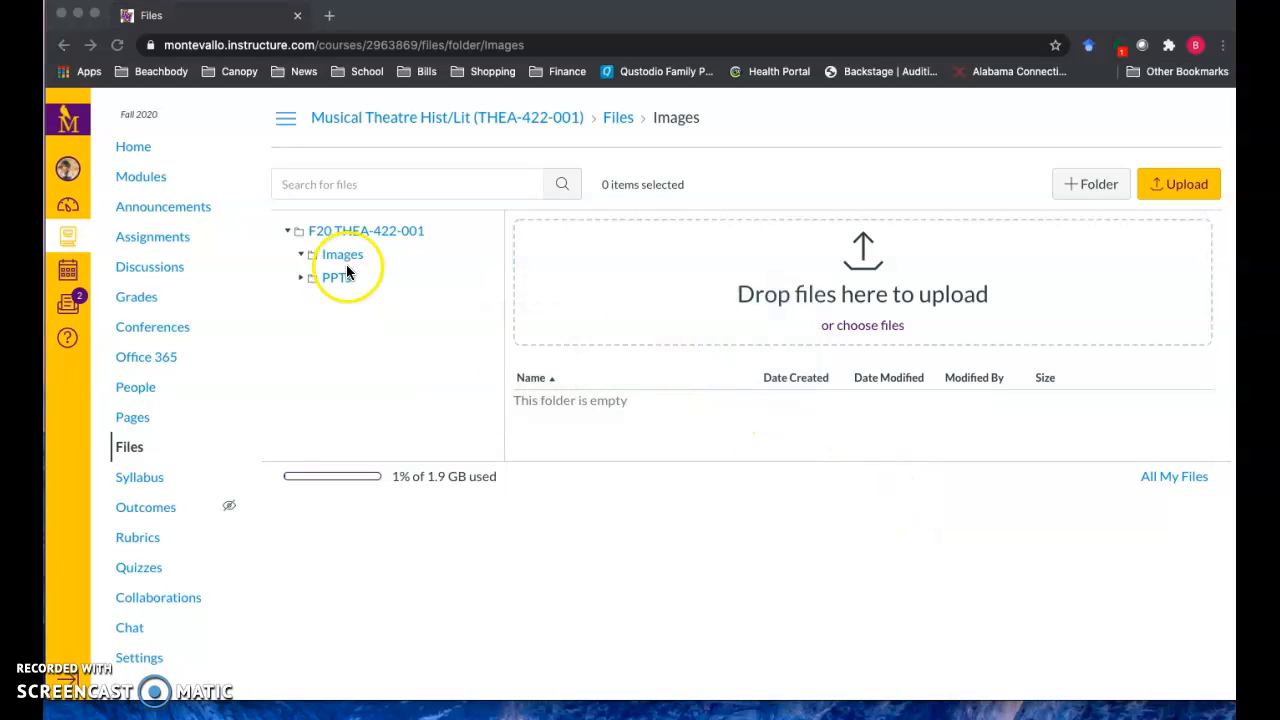
pyautogui.press('super+n')
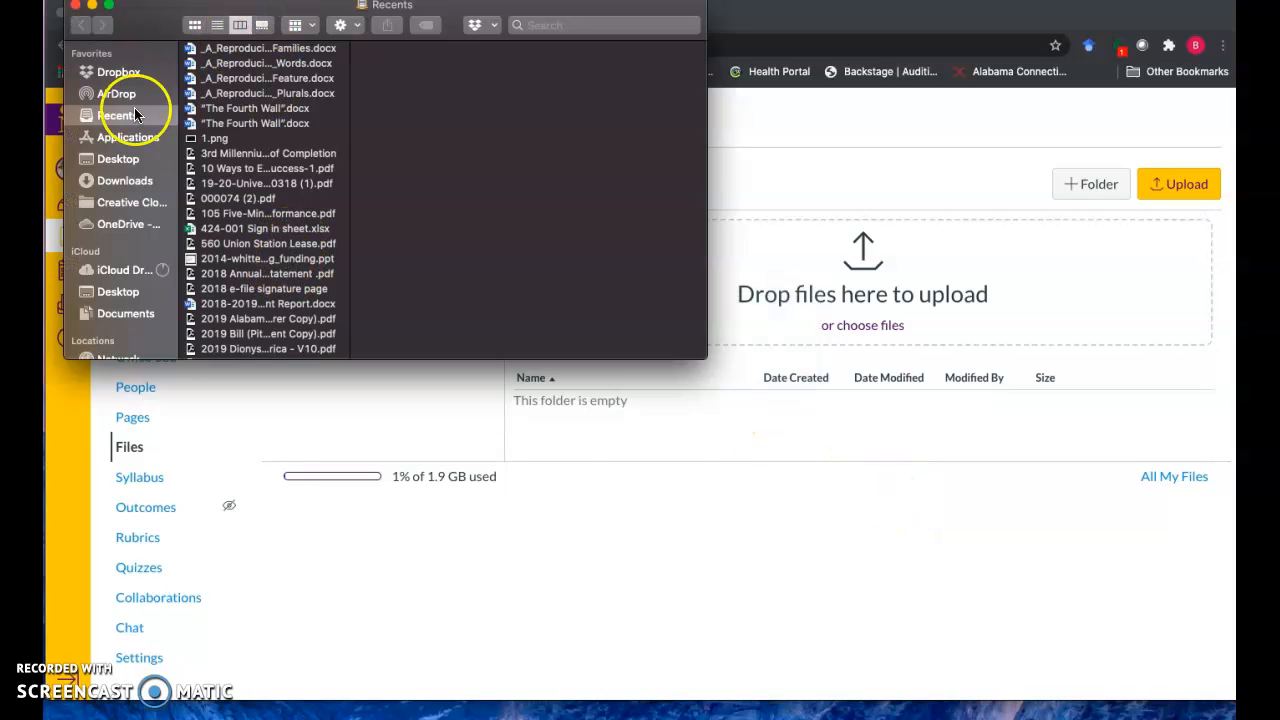
pyautogui.click(127, 232)
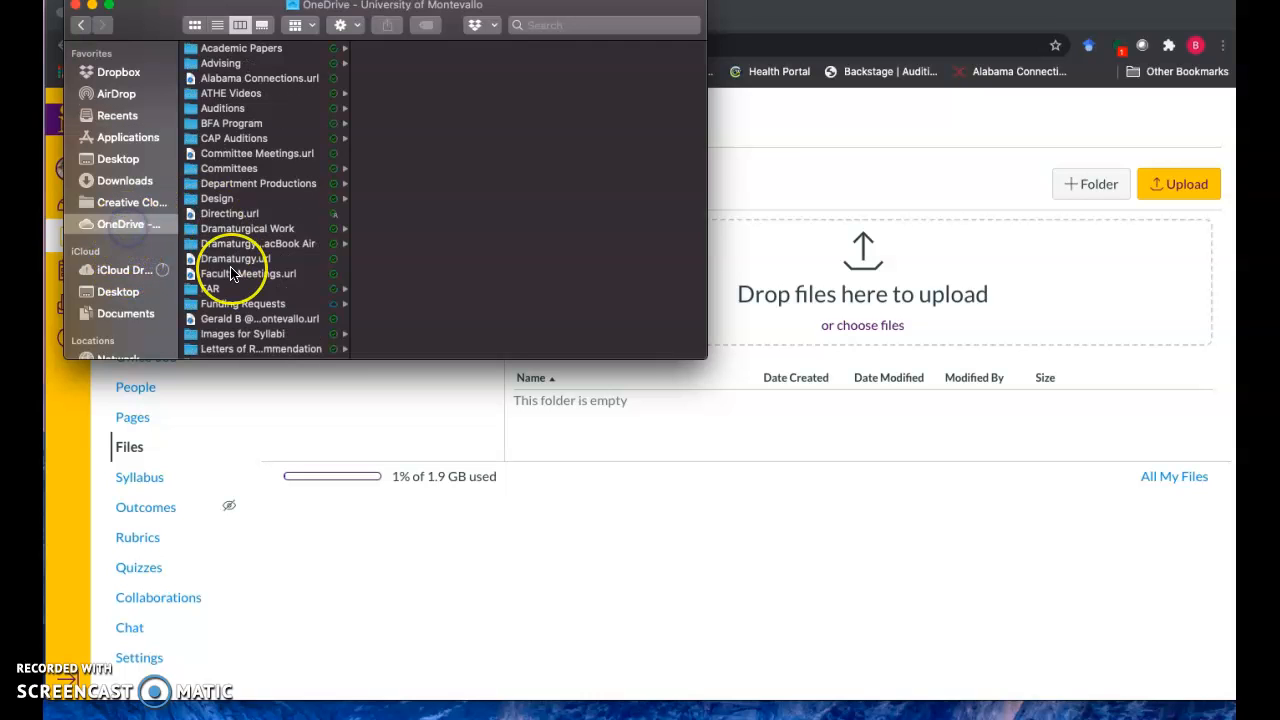
pyautogui.scroll(-5, 250, 250)
pyautogui.scroll(-3, 218, 315)
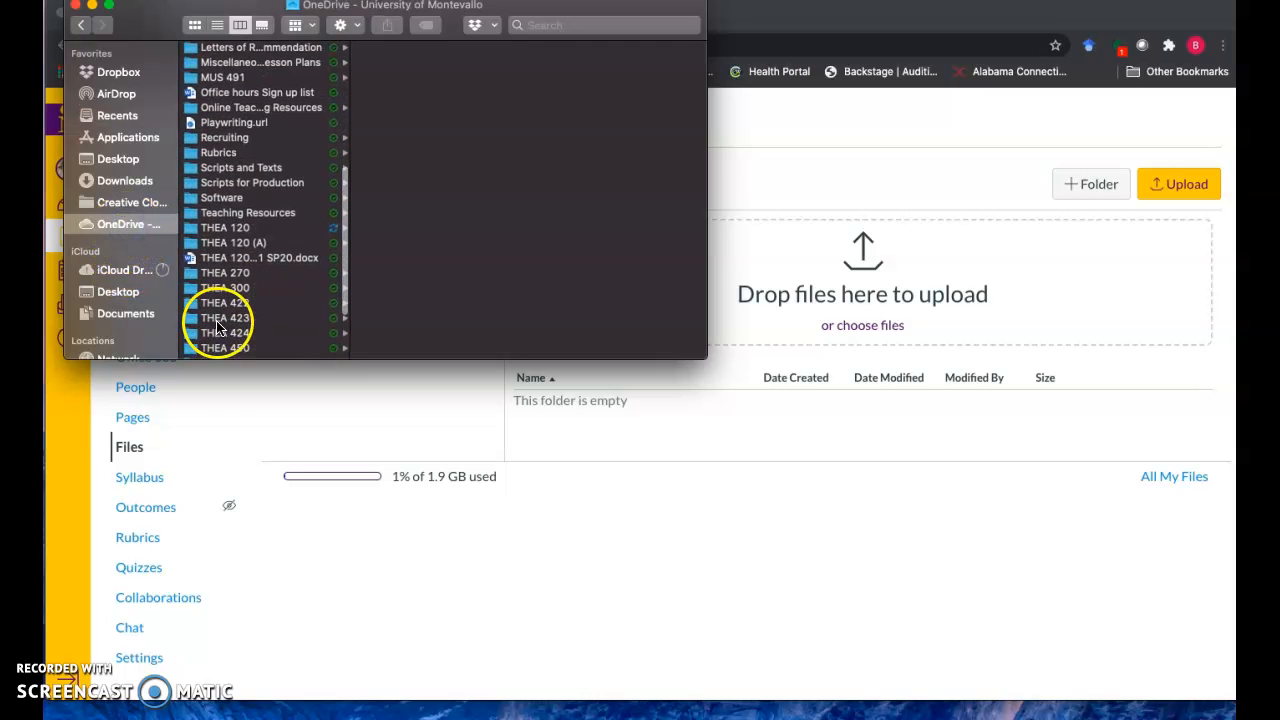
pyautogui.click(222, 305)
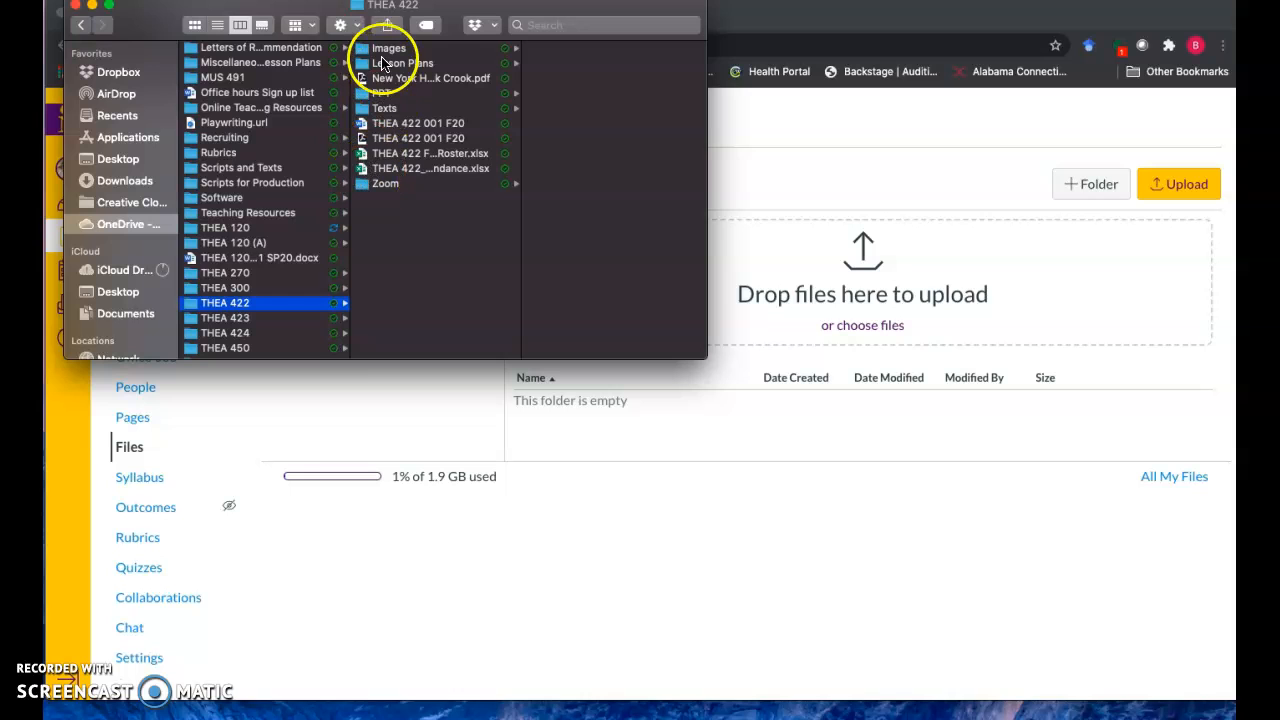
pyautogui.click(387, 49)
# - Upload the six image files from Cohen and Gibson.jpeg through Yankee Doodle Dandy.jpeg to the course's Images folder
pyautogui.click(563, 64)
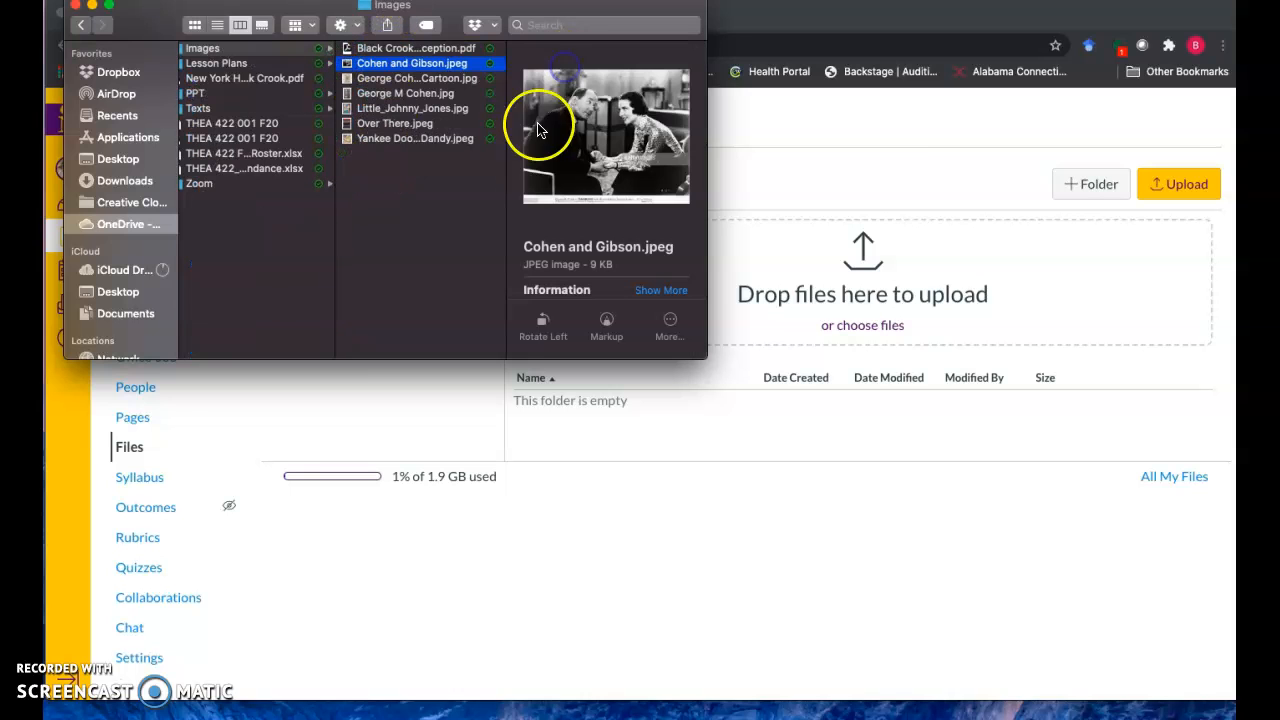
pyautogui.keyDown('shift'); pyautogui.click(410, 139); pyautogui.keyUp('shift')
pyautogui.moveTo(385, 145); pyautogui.dragTo(866, 310)
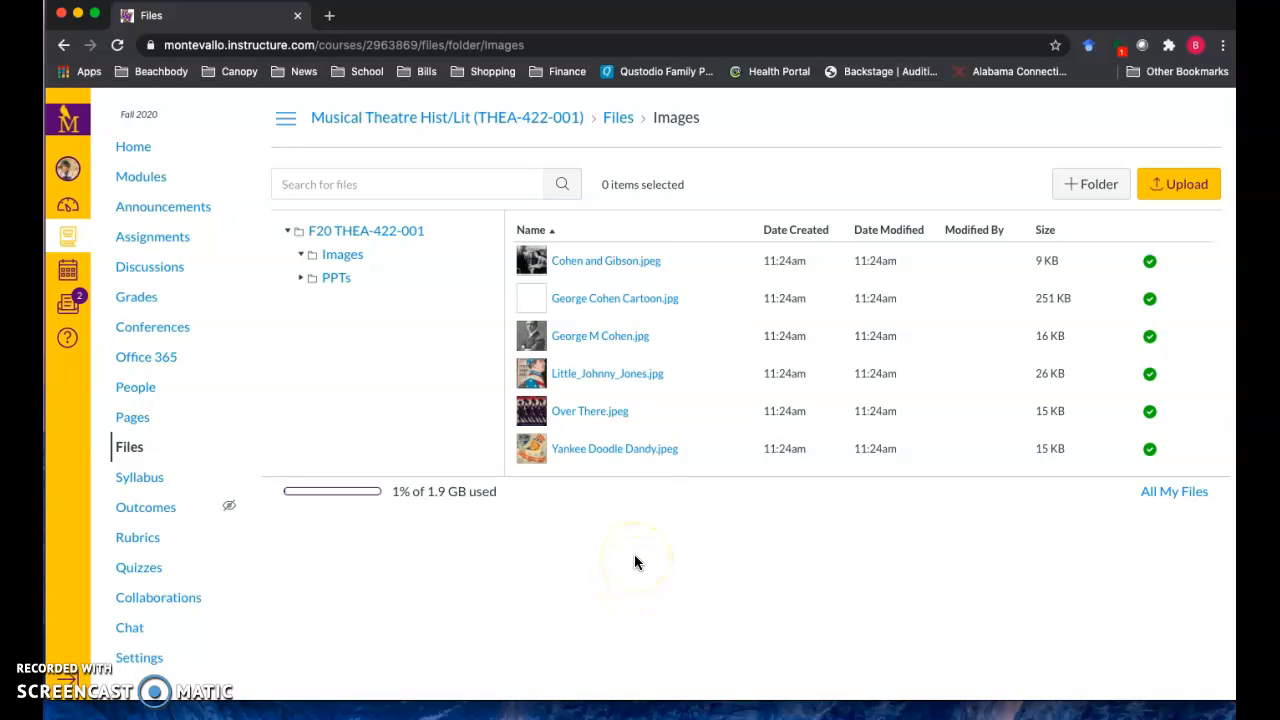
# - Preview the uploaded images one by one from Cohen and Gibson.jpeg through Yankee Doodle Dandy.jpeg, and close the preview
pyautogui.click(582, 265)
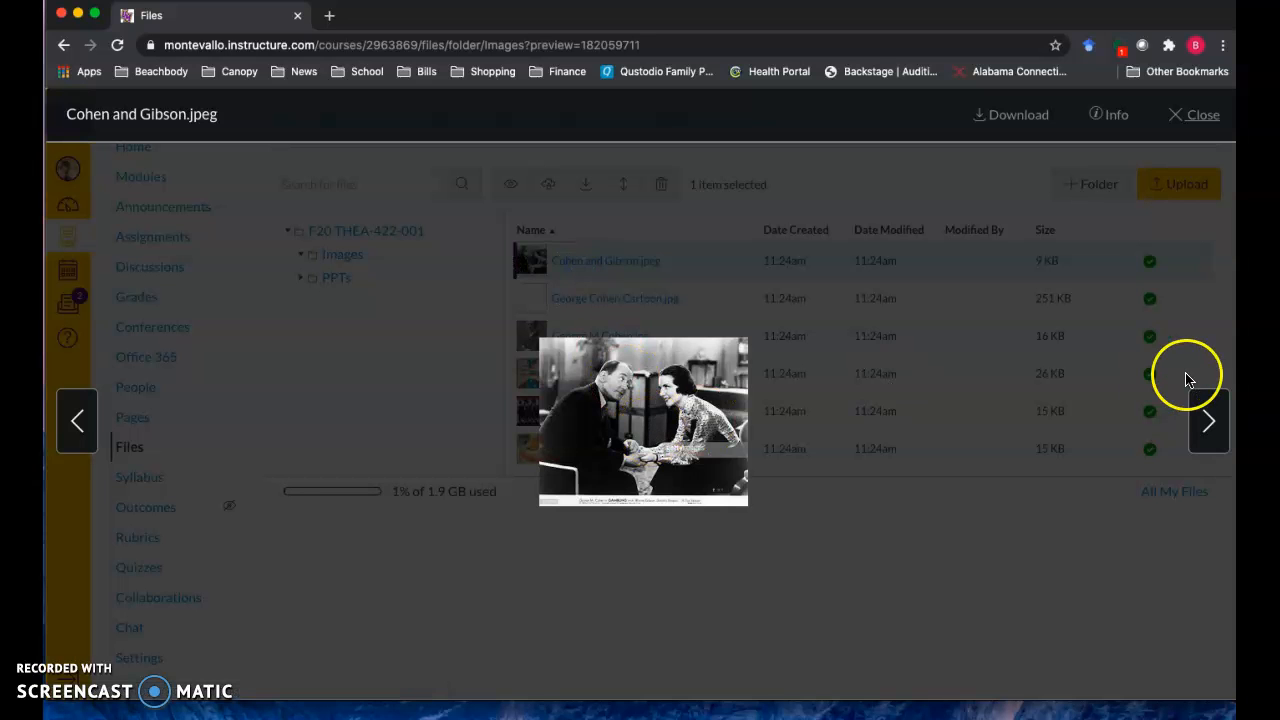
pyautogui.click(1210, 423)
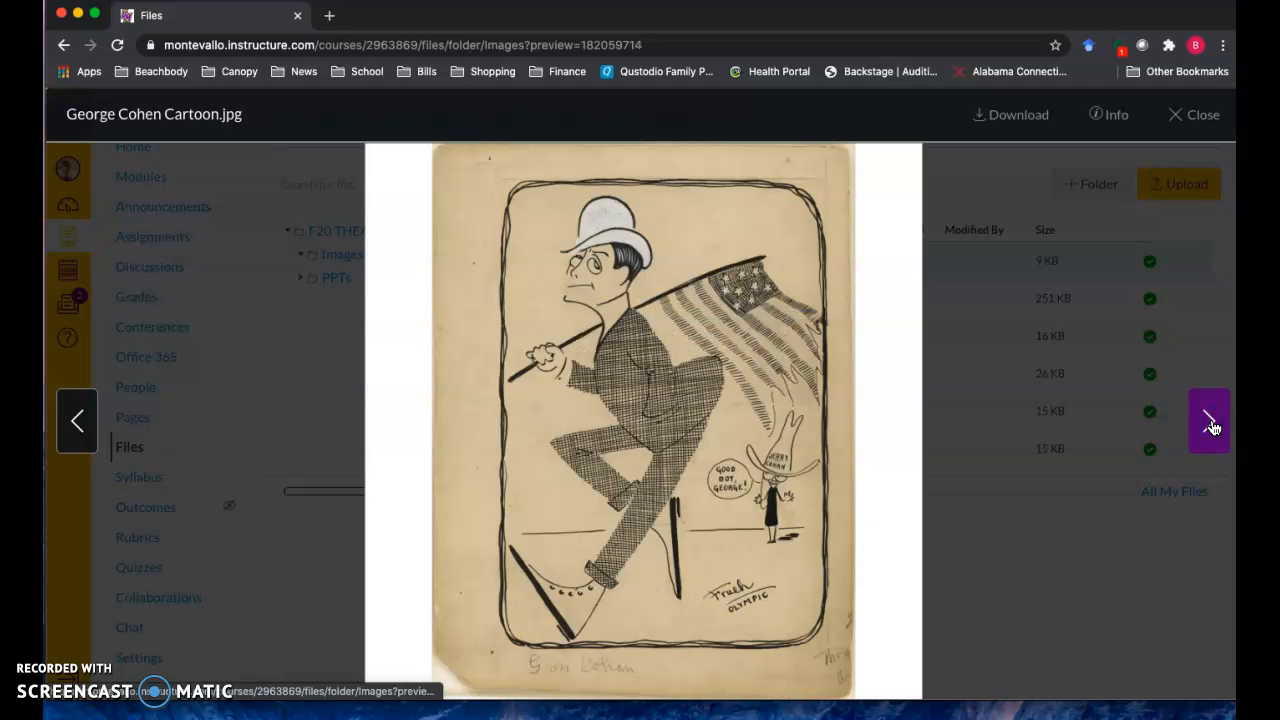
pyautogui.click(1210, 423)
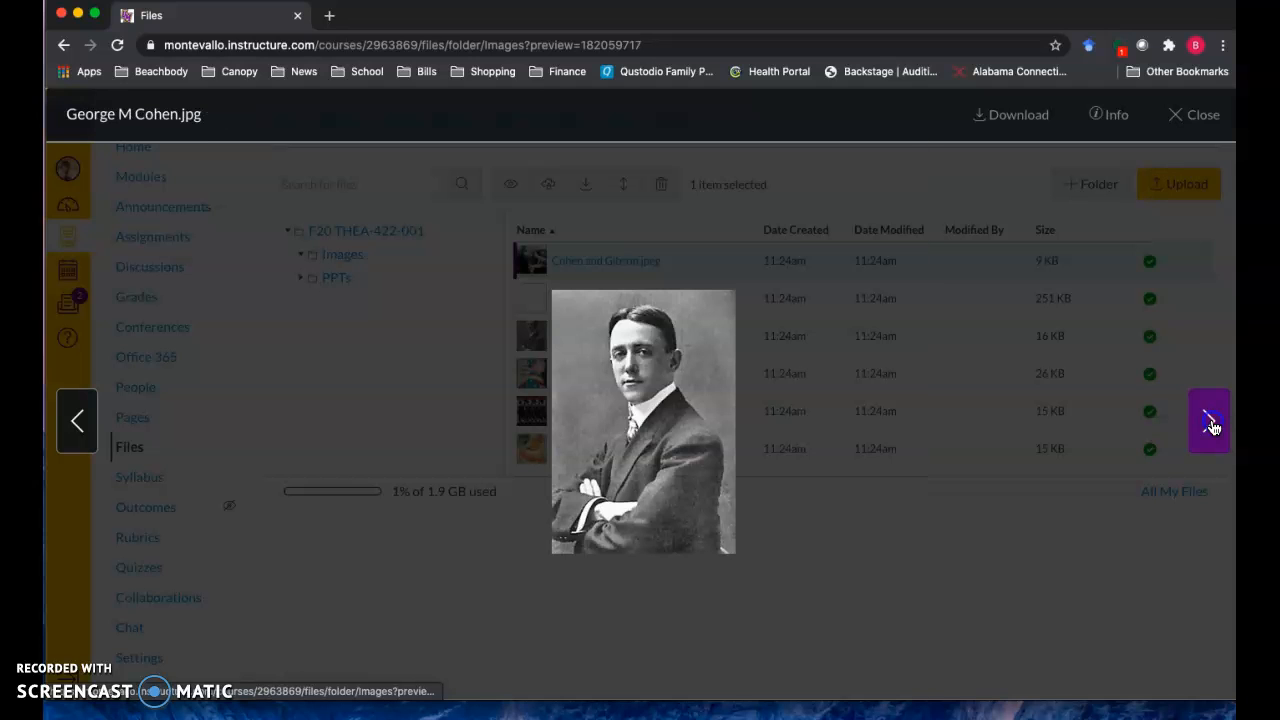
pyautogui.click(1210, 423)
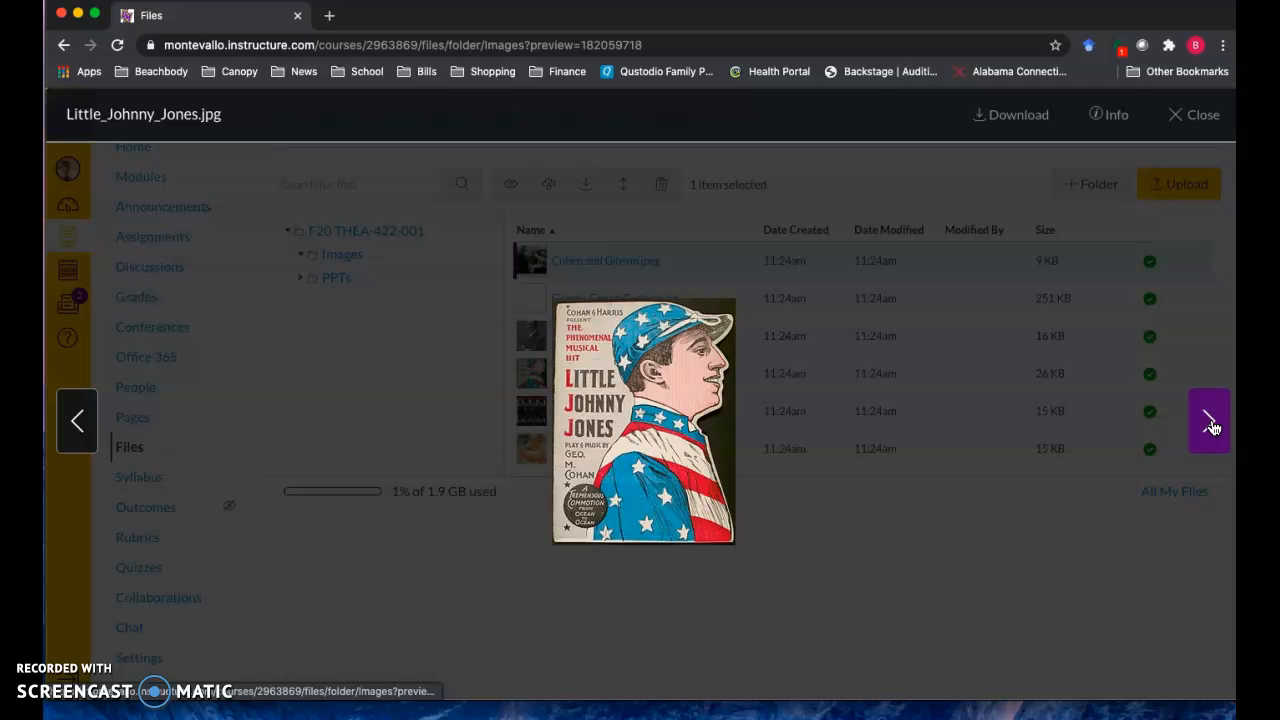
pyautogui.click(1210, 423)
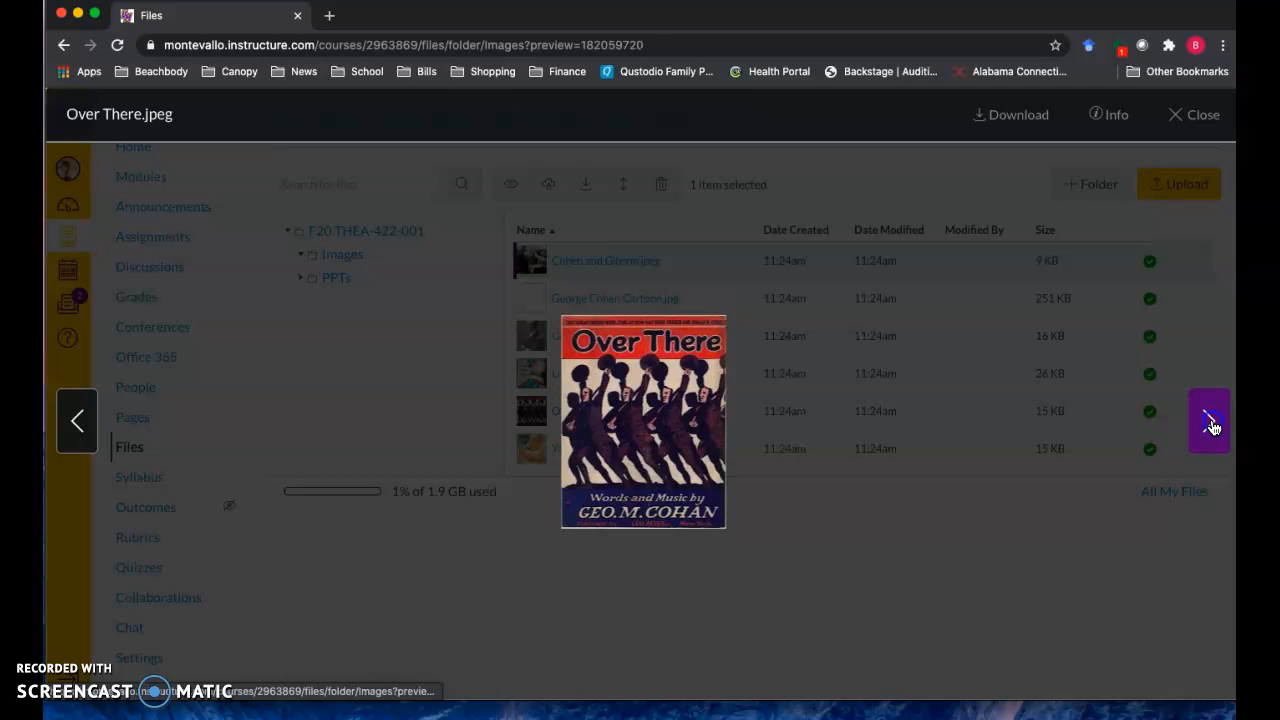
pyautogui.click(1210, 423)
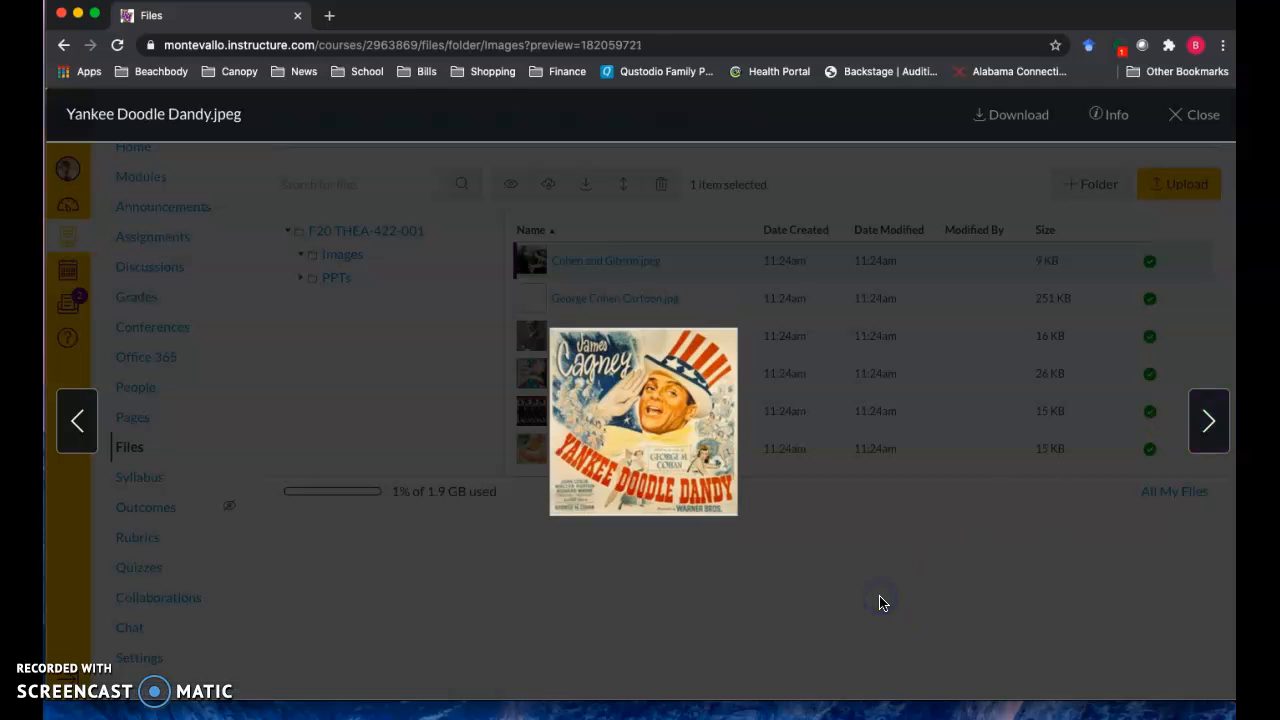
pyautogui.click(1198, 116)
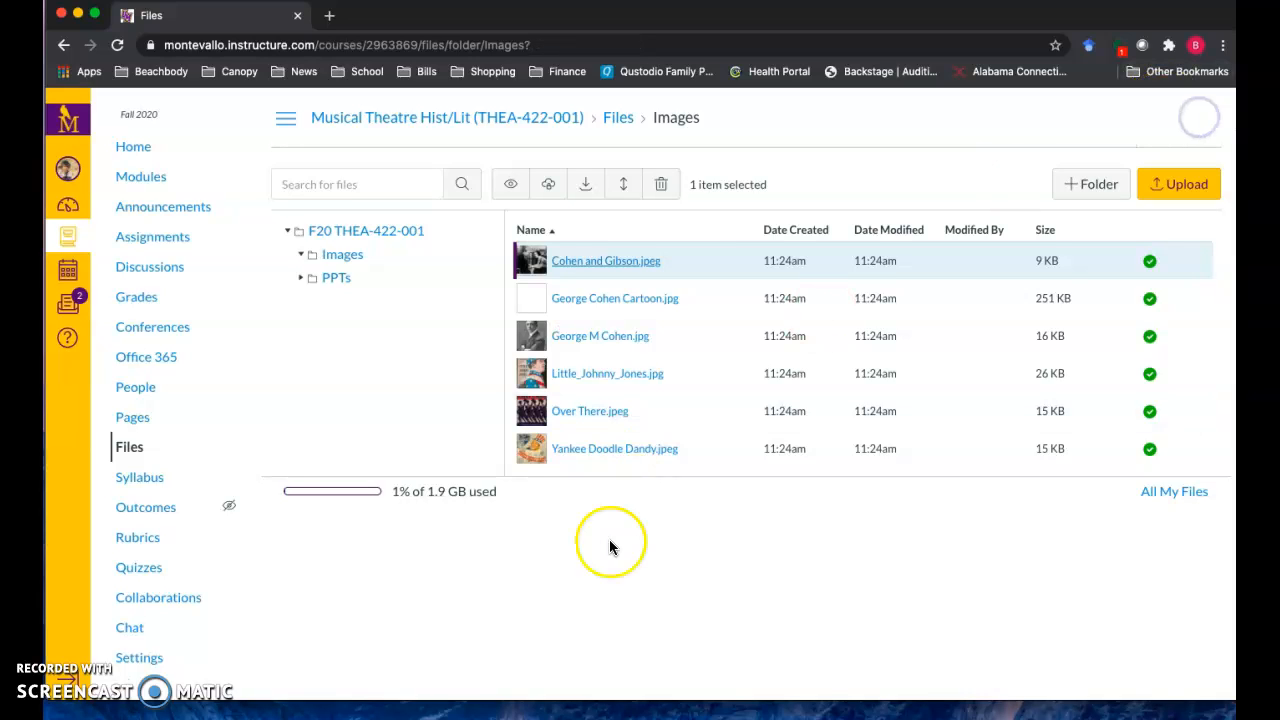
# - Open the course's modules and expand the Week 3 module
pyautogui.click(147, 425)
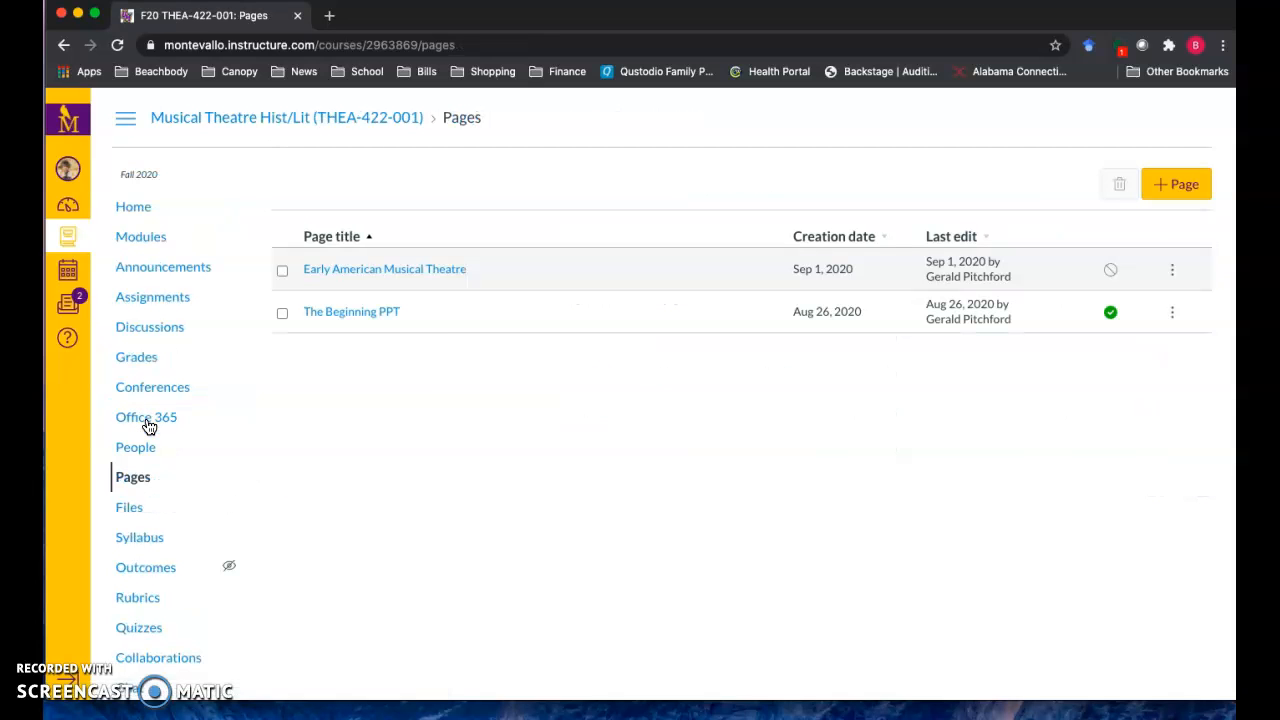
pyautogui.click(146, 250)
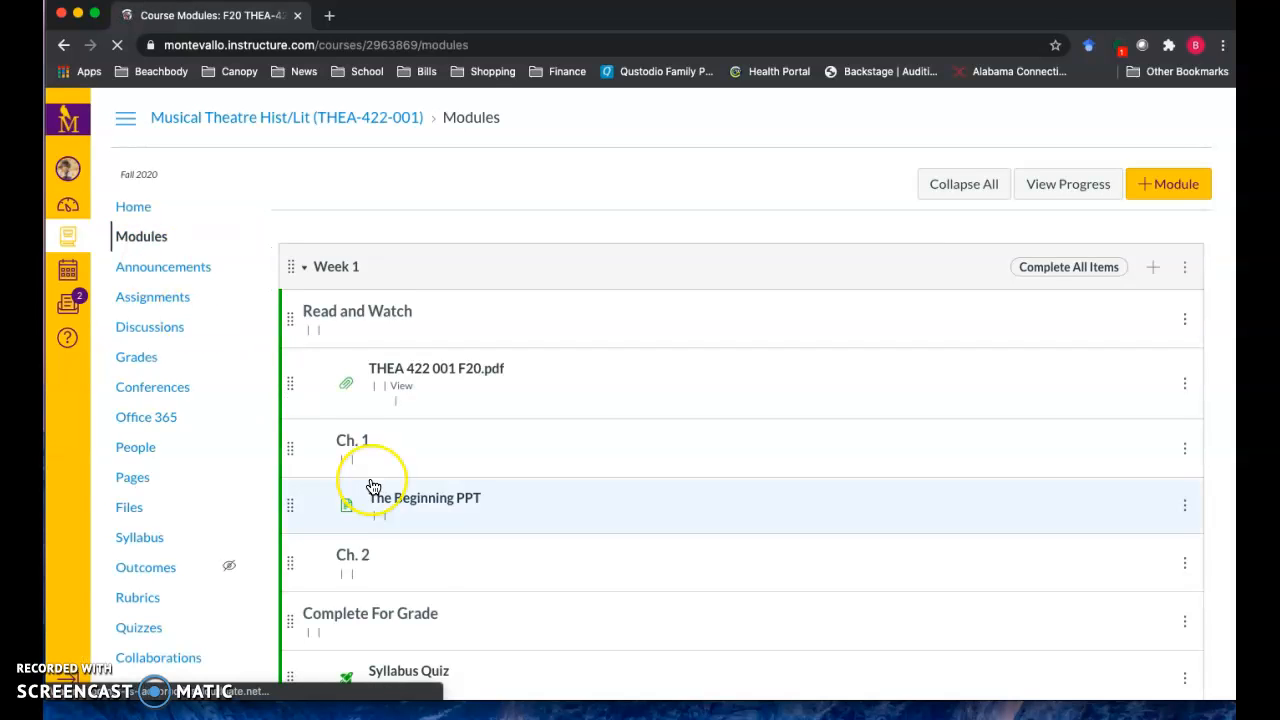
pyautogui.scroll(-20, 372, 487)
pyautogui.click(299, 219)
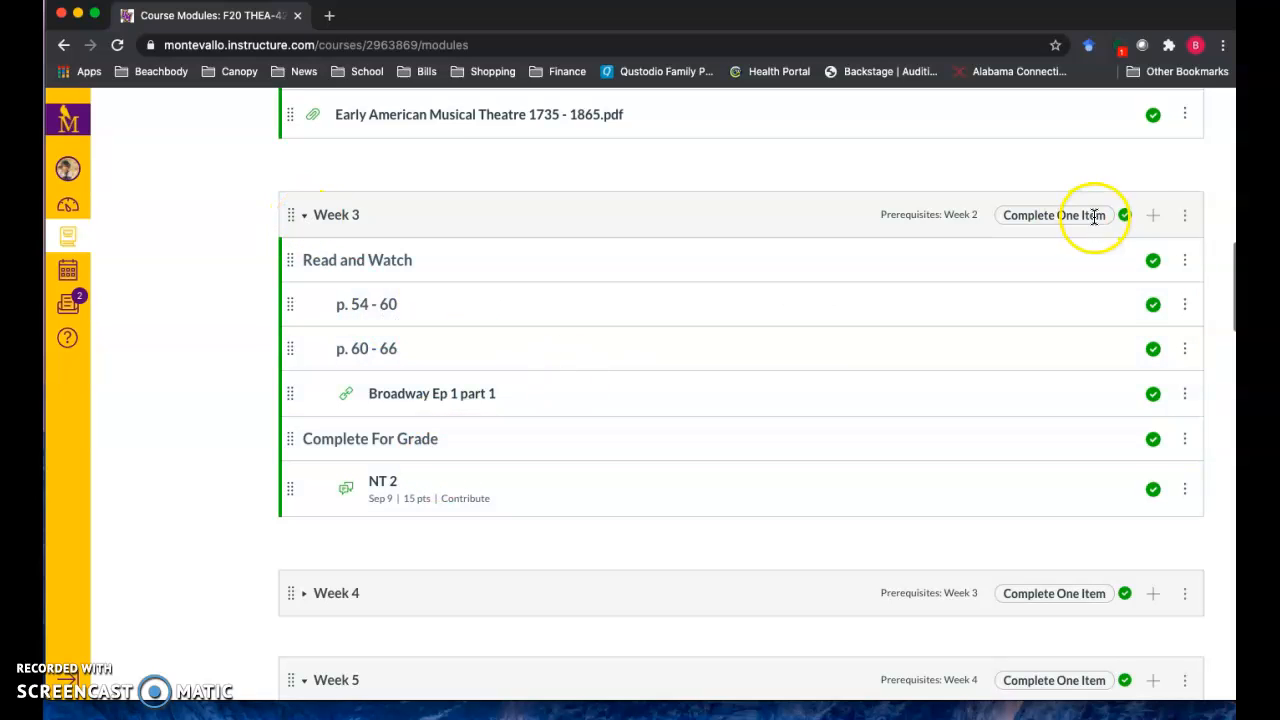
# - Add a new page named George M. Cohen to the Week 3 module, indented 2 levels
pyautogui.click(1153, 221)
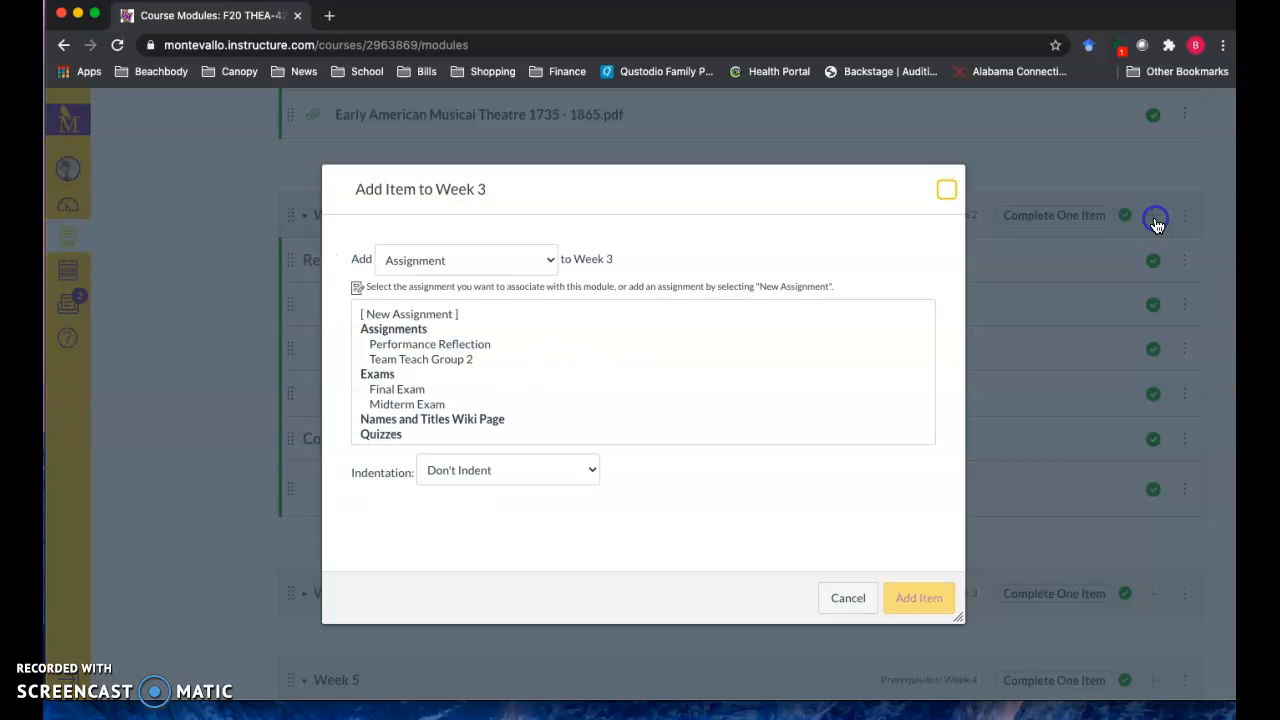
pyautogui.click(523, 265)
pyautogui.click(473, 309)
pyautogui.click(405, 315)
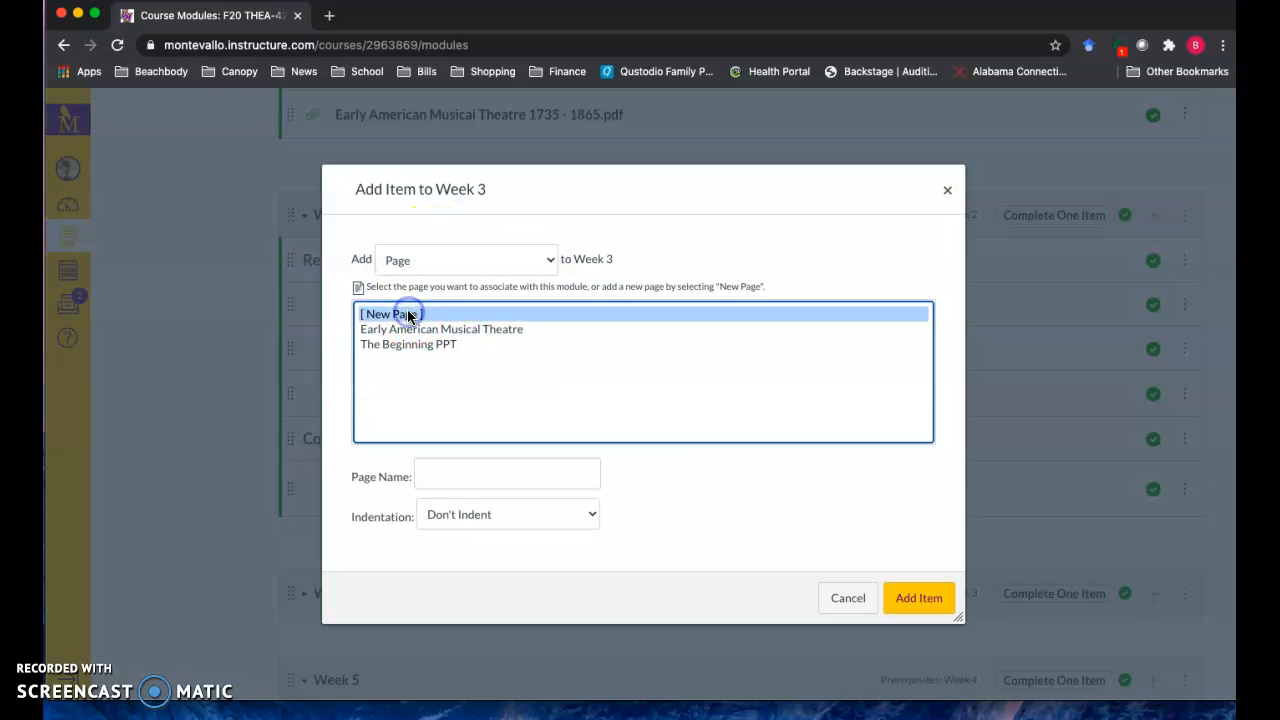
pyautogui.click(484, 465)
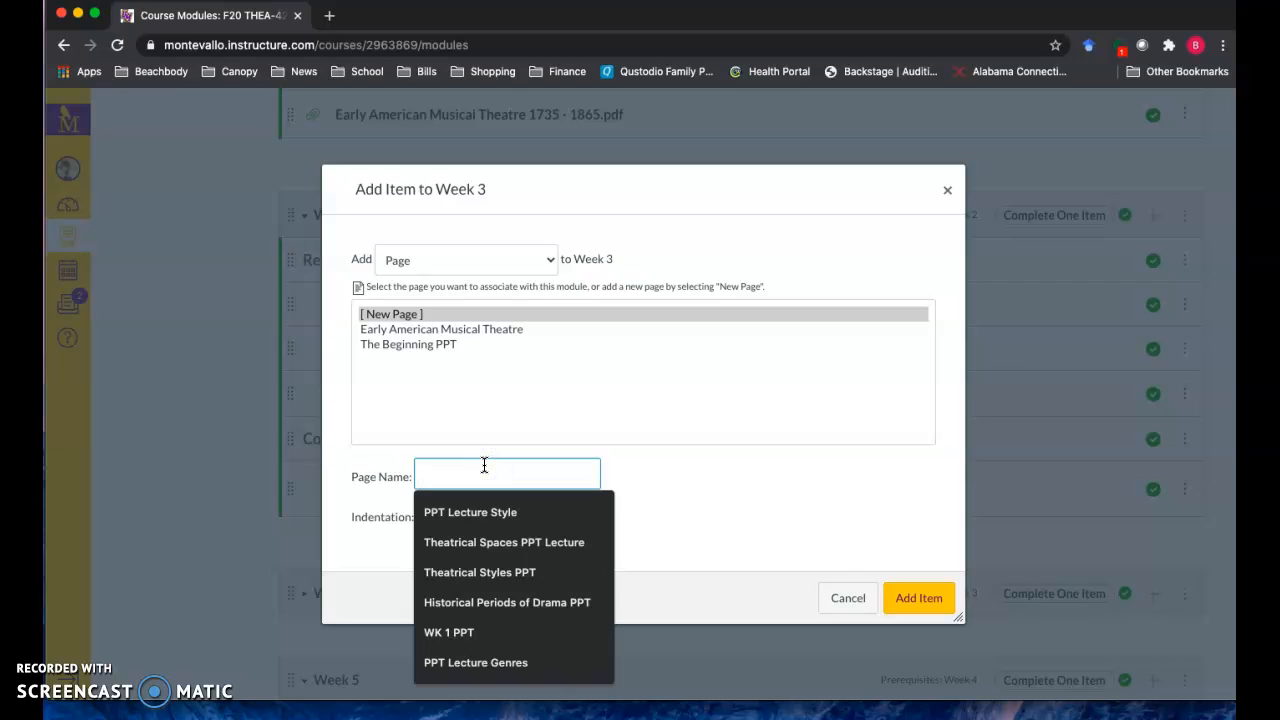
pyautogui.write('George M. Cohen')
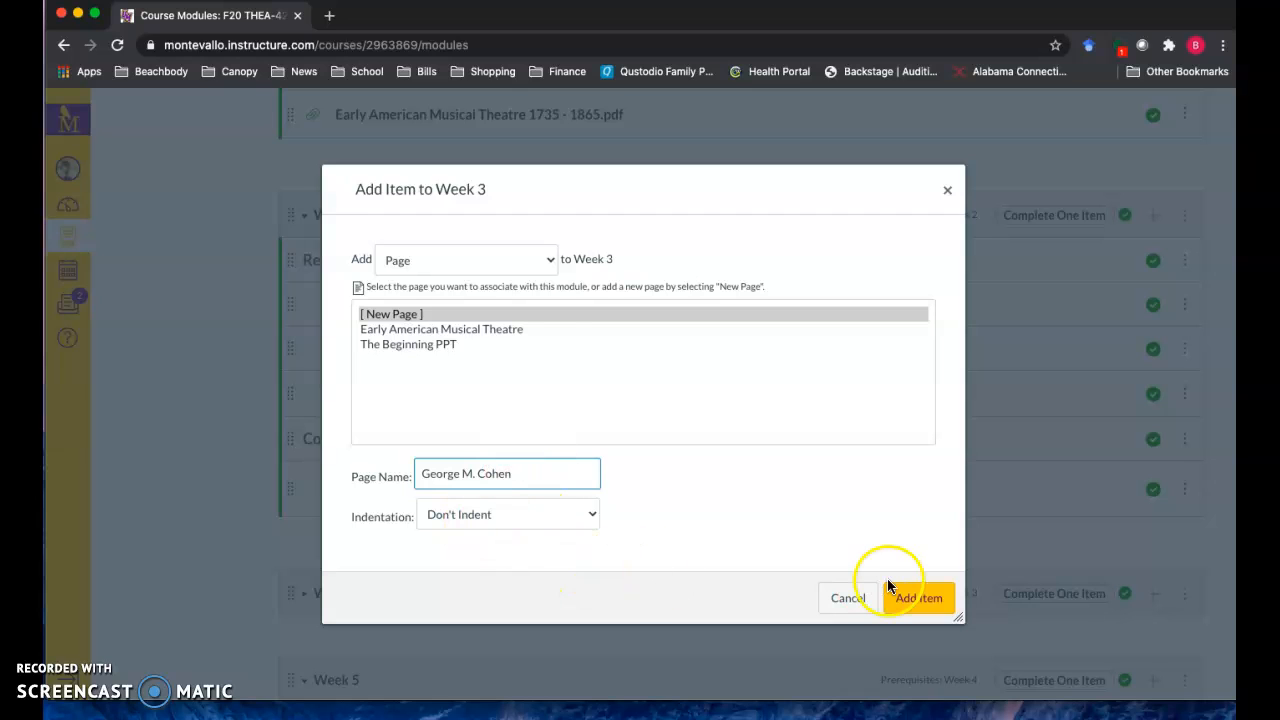
pyautogui.click(575, 516)
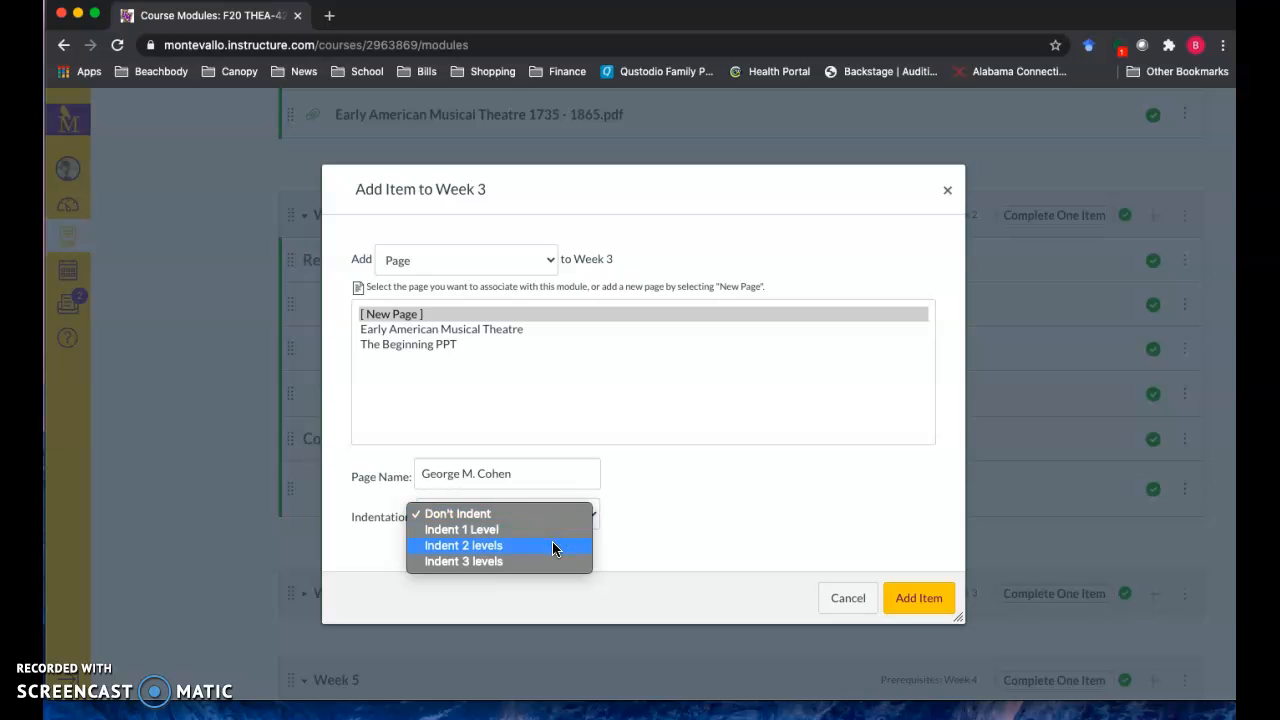
pyautogui.click(552, 545)
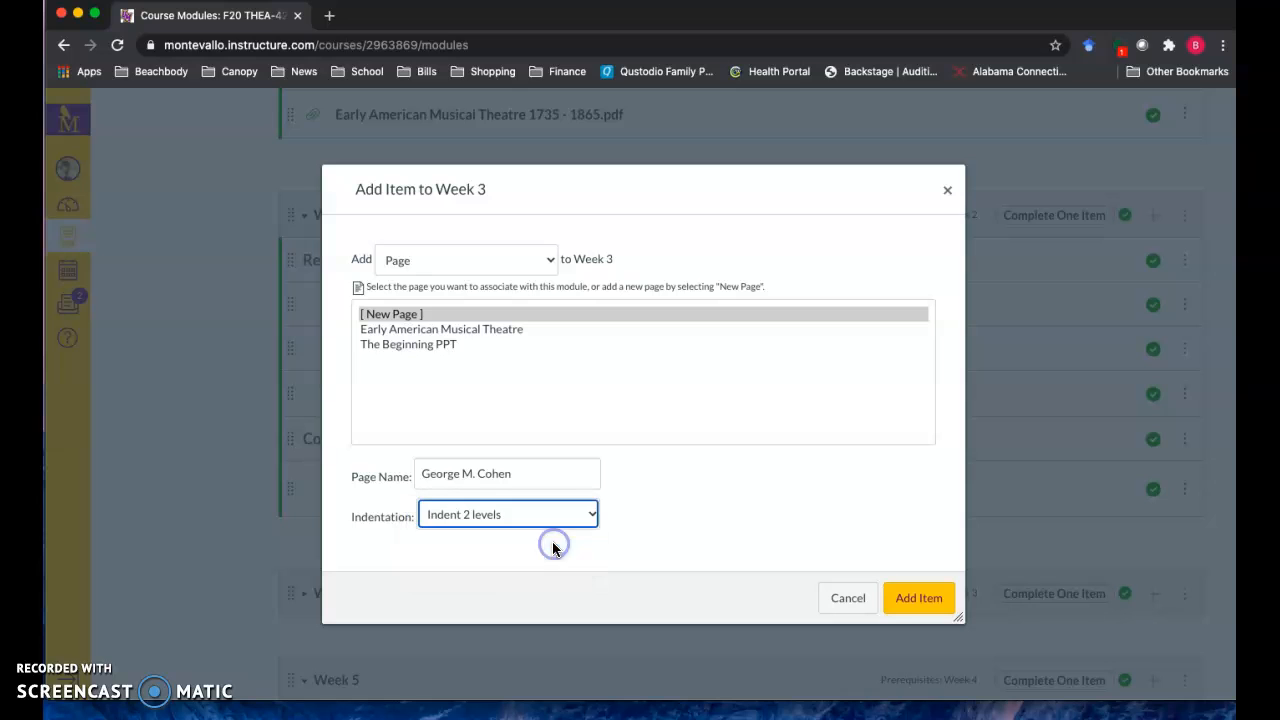
pyautogui.click(916, 600)
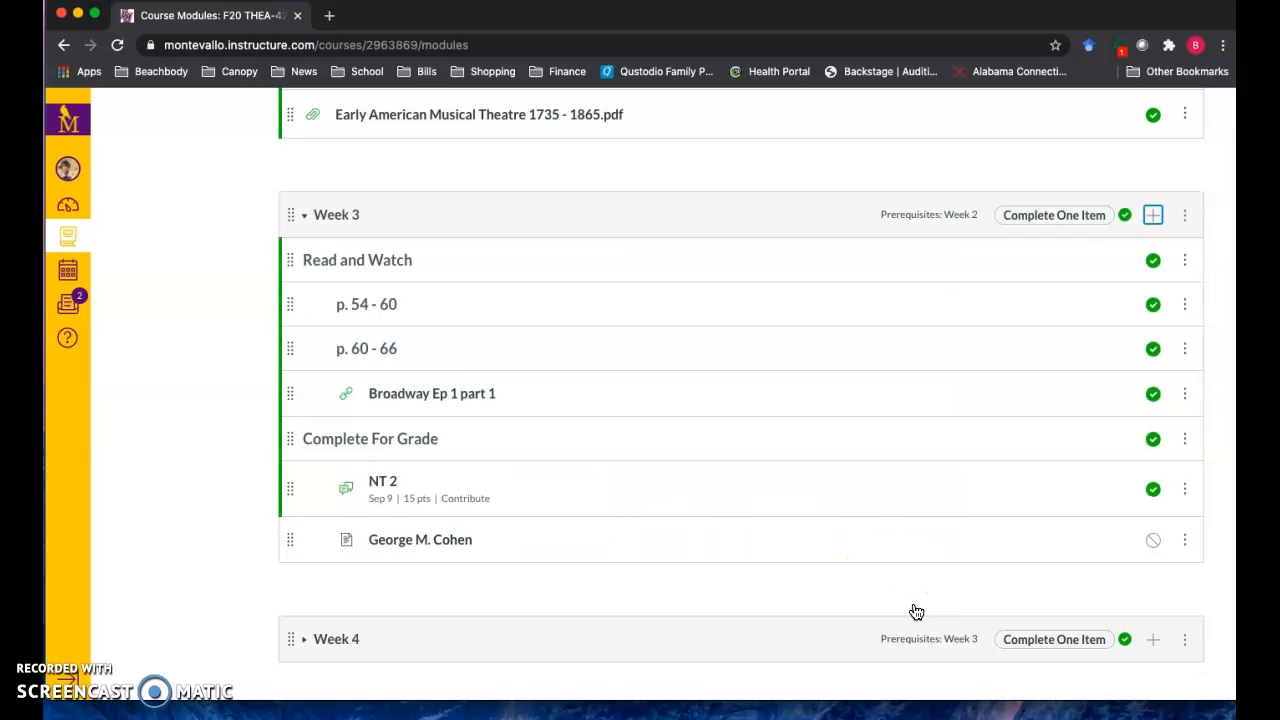
# - Open the new George M. Cohen page from the Week 3 module for editing
pyautogui.click(431, 542)
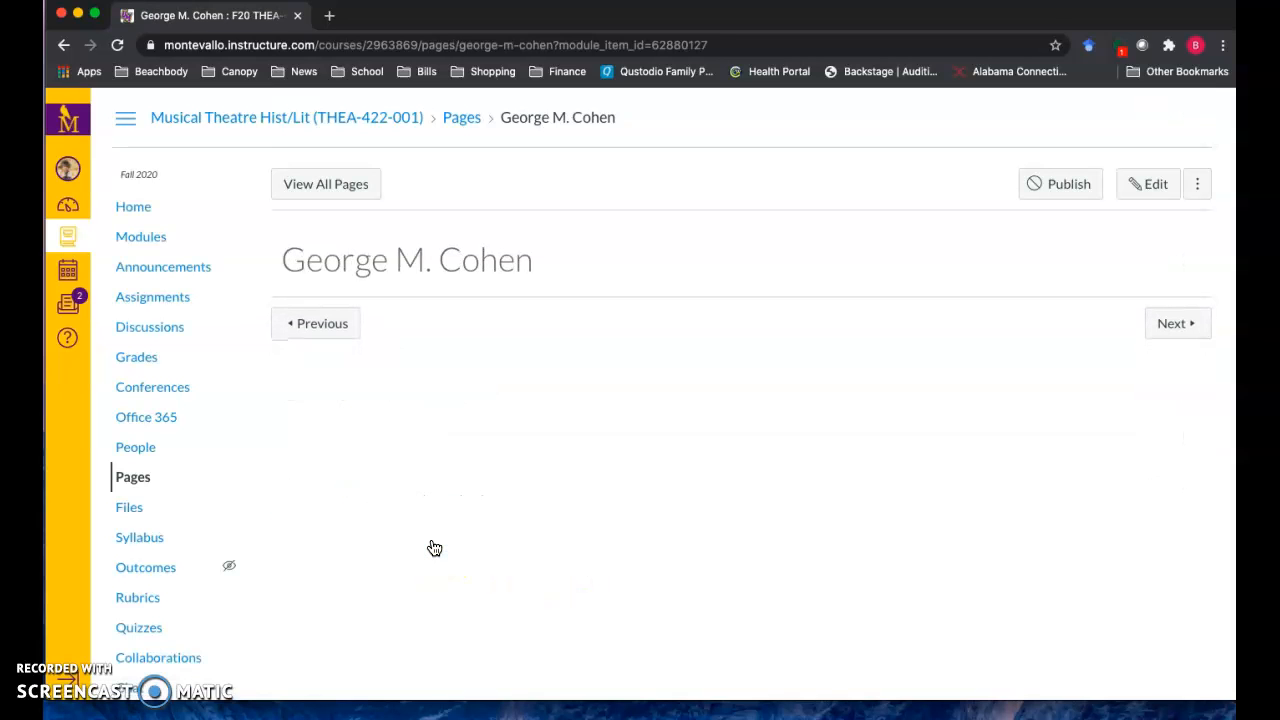
pyautogui.click(1150, 186)
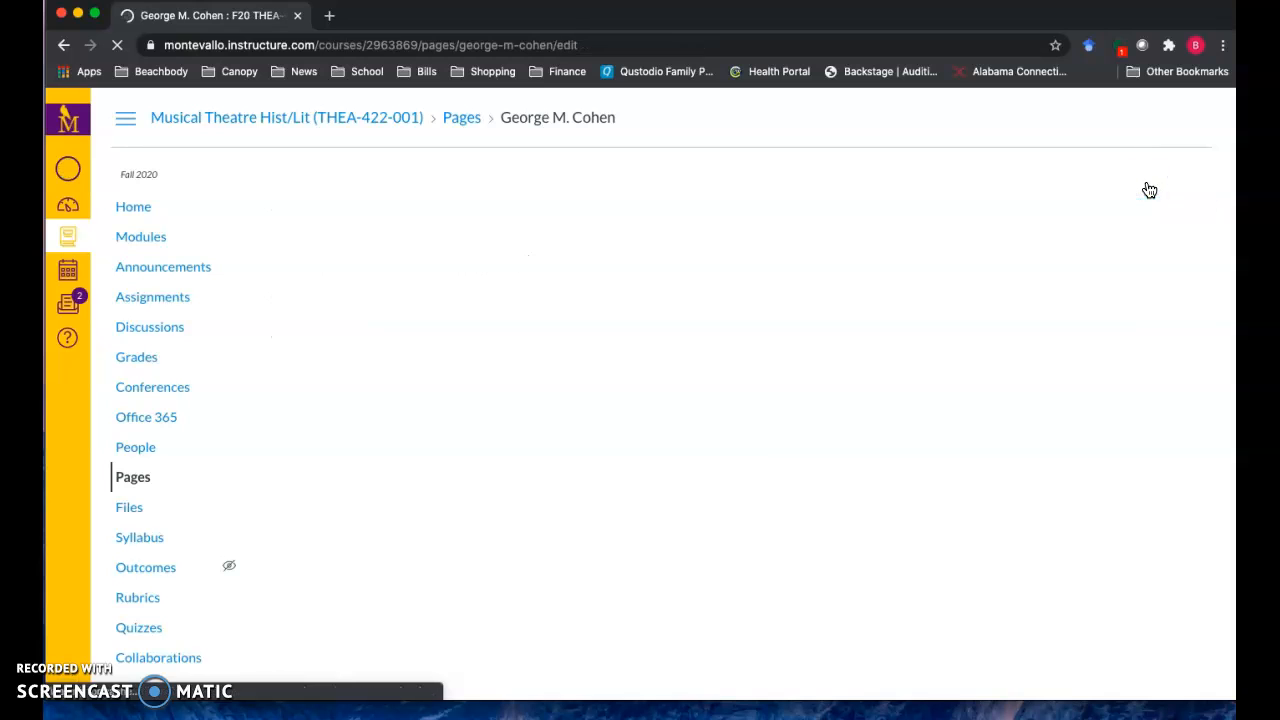
pyautogui.scroll(-1, 600, 481)
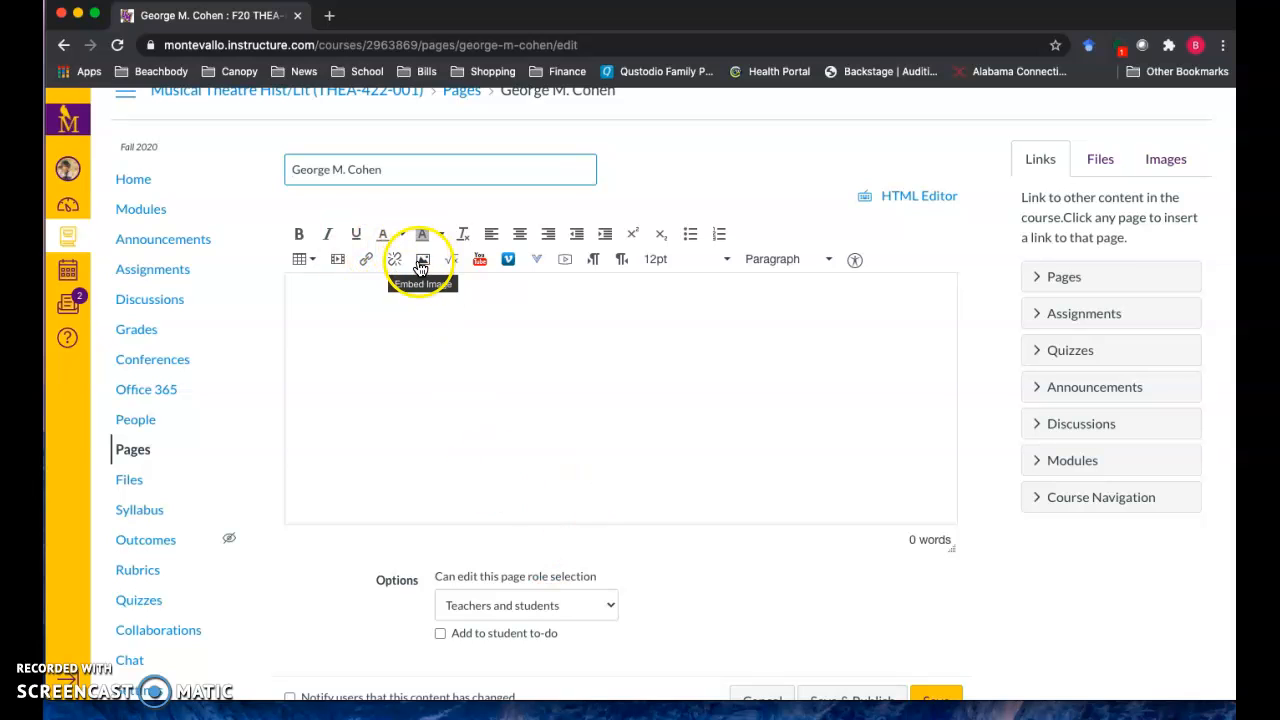
pyautogui.click(422, 262)
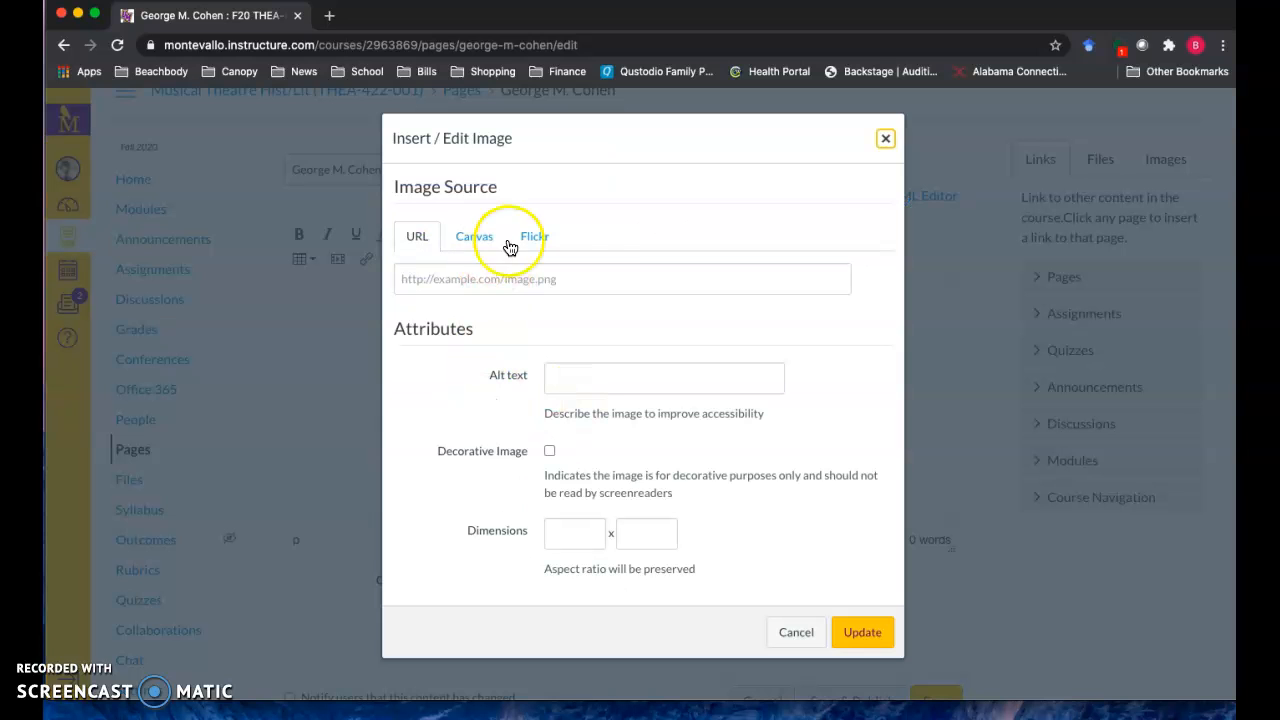
pyautogui.click(477, 245)
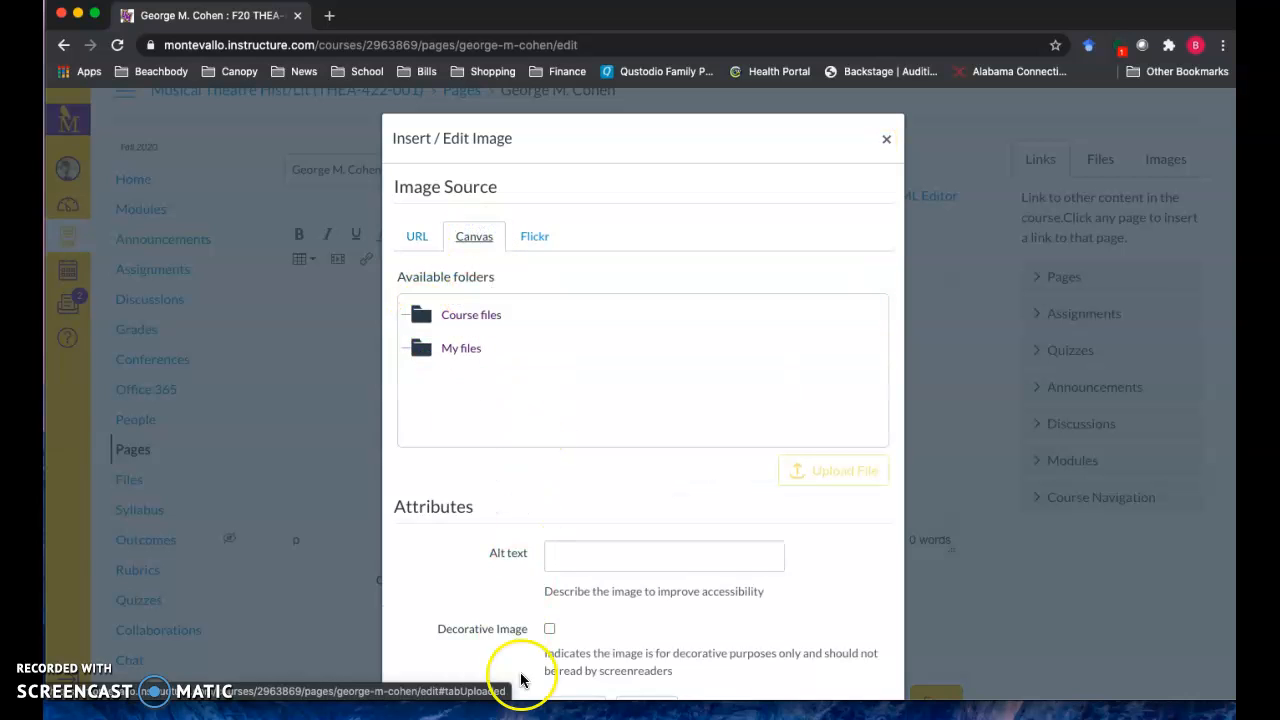
pyautogui.click(882, 135)
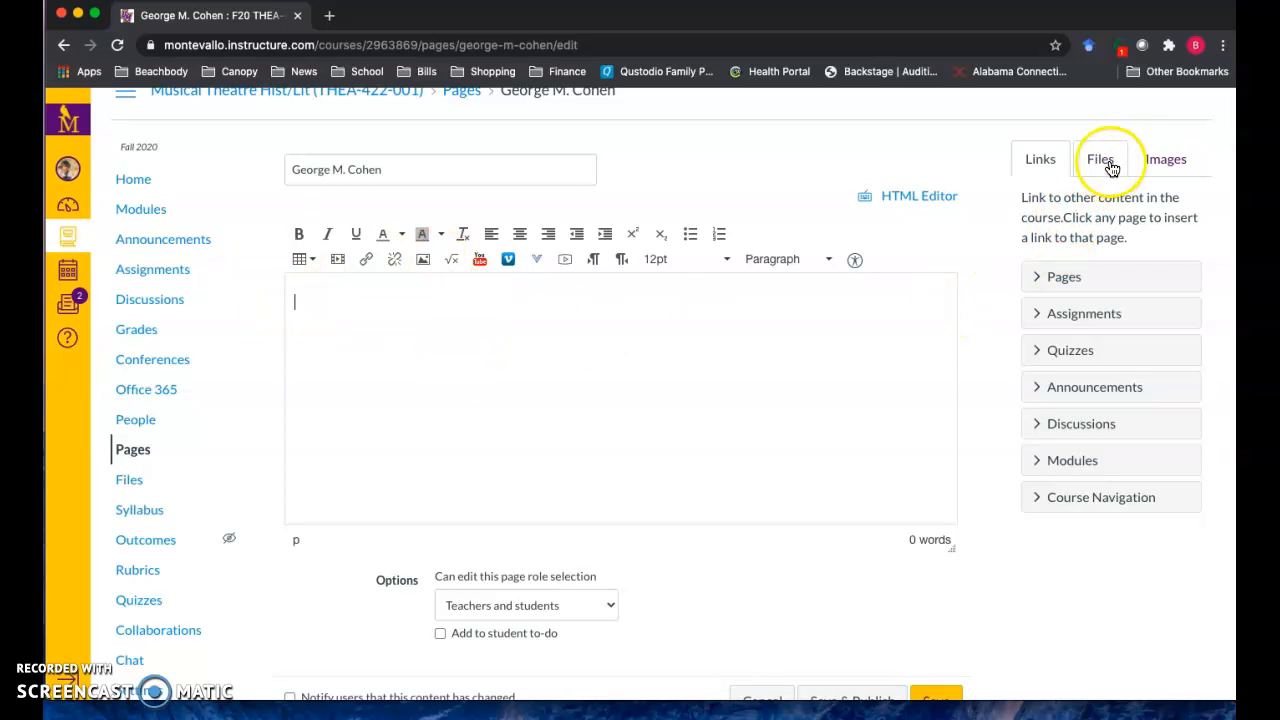
# - Embed the course images Cohen and Gibson.jpeg and George Cohen Cartoon.jpg in the page body
pyautogui.click(1152, 162)
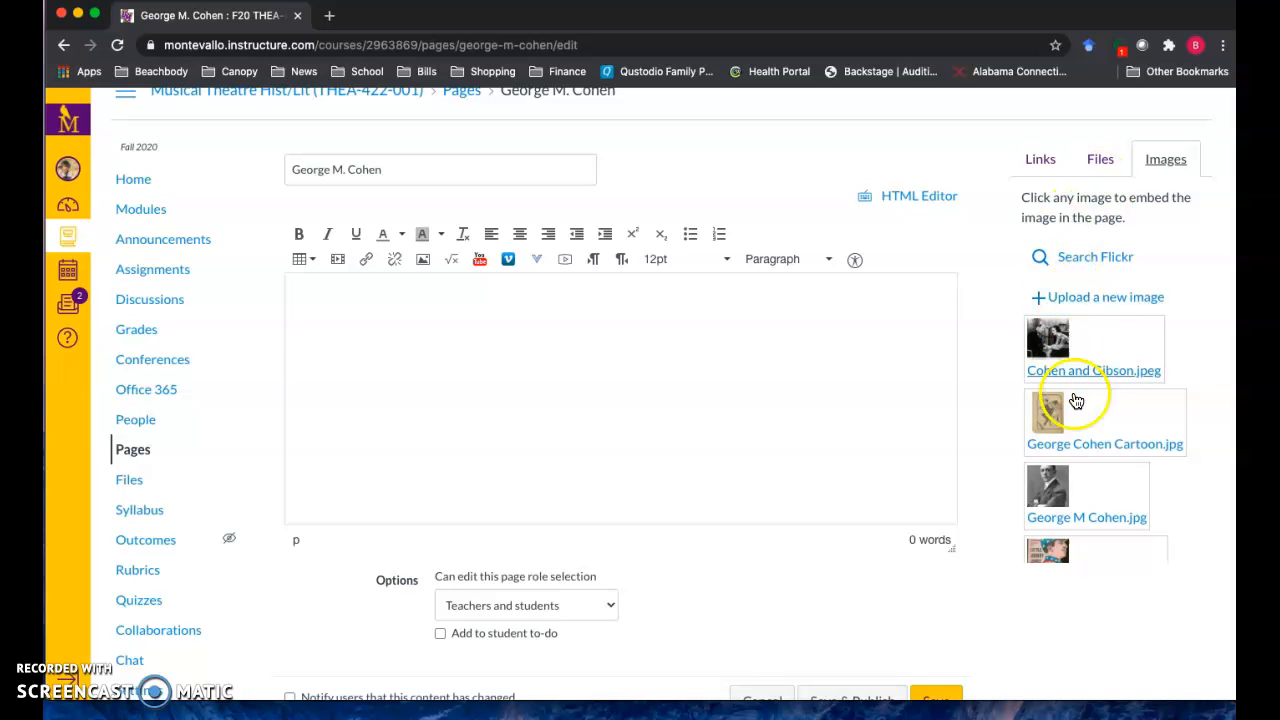
pyautogui.scroll(-1, 1105, 508)
pyautogui.scroll(-3, 1104, 507)
pyautogui.scroll(4, 1104, 507)
pyautogui.click(1097, 333)
pyautogui.click(1106, 371)
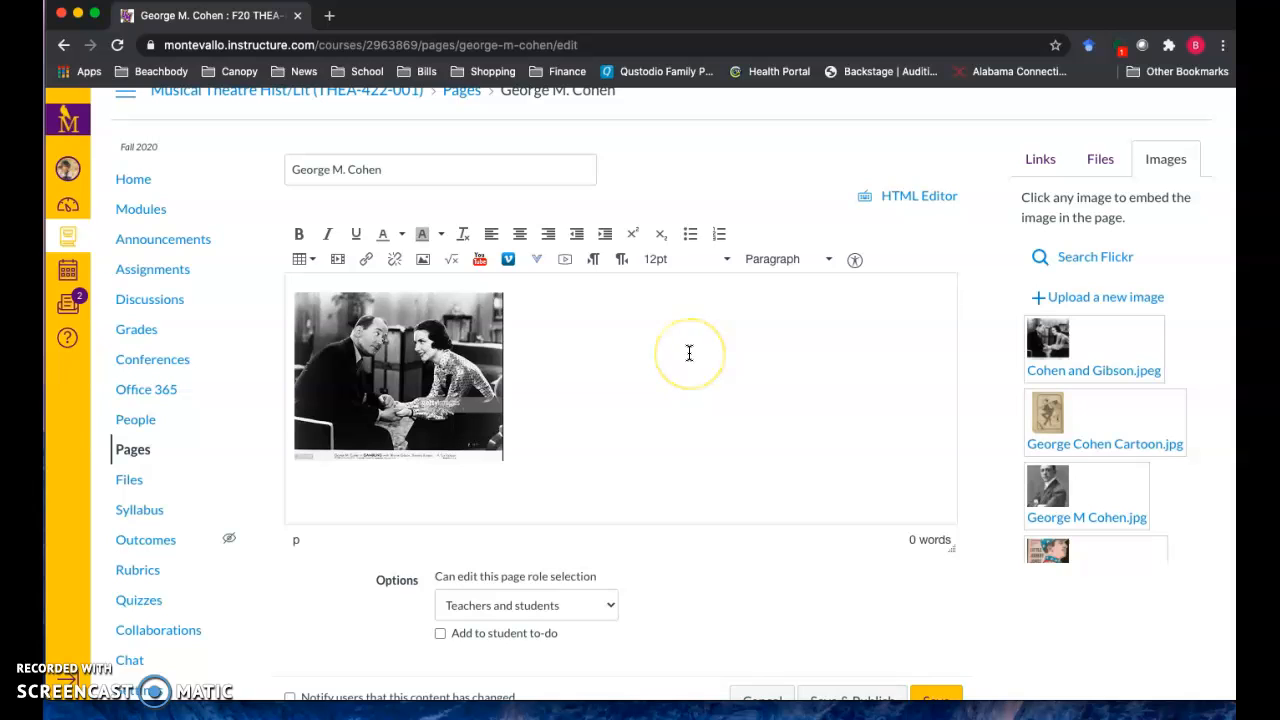
pyautogui.click(1093, 446)
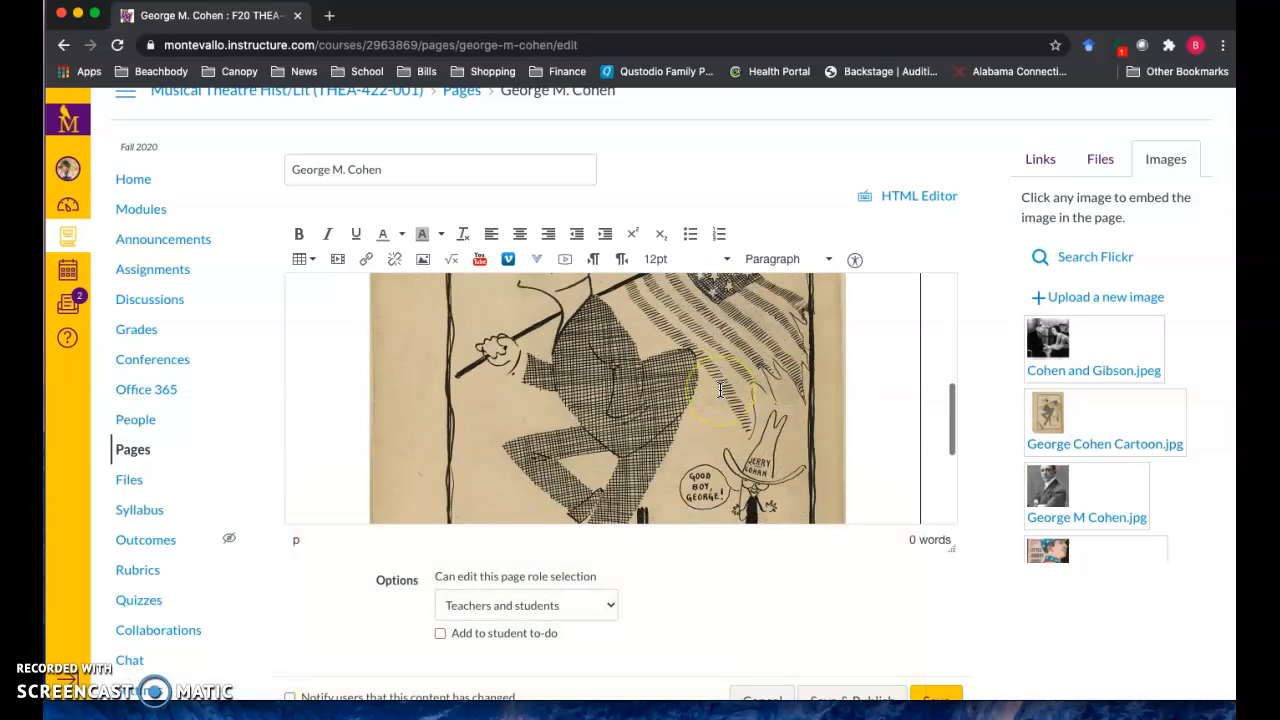
# - Enlarge the embedded Cohen and Gibson image slightly by its corner handle
pyautogui.scroll(5, 720, 390)
pyautogui.click(454, 389)
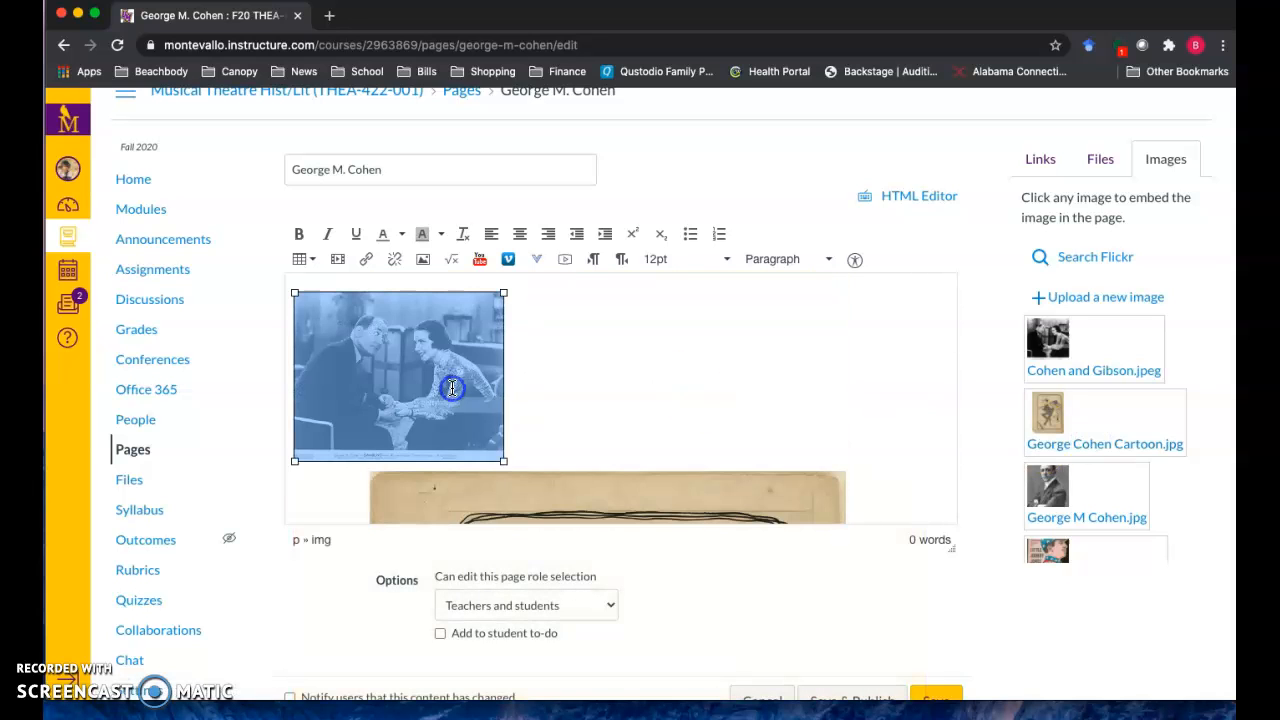
pyautogui.rightClick(454, 390)
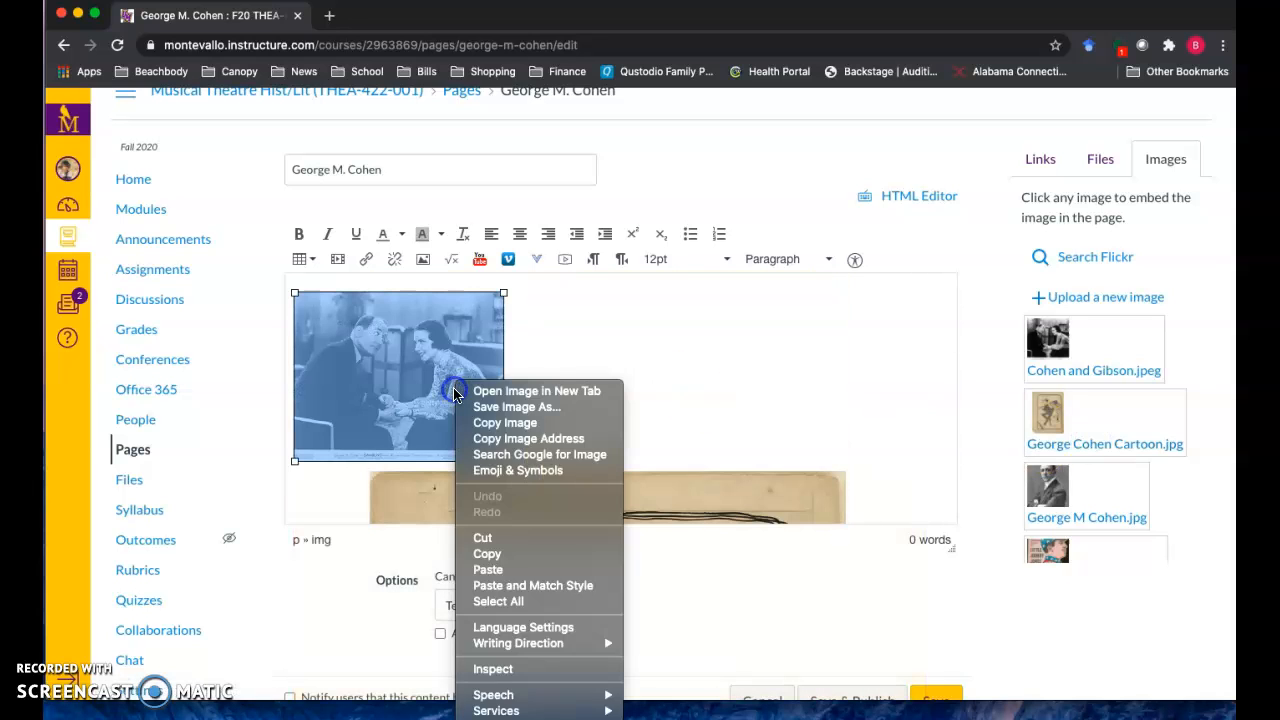
pyautogui.click(600, 345)
pyautogui.moveTo(505, 291); pyautogui.dragTo(528, 303)
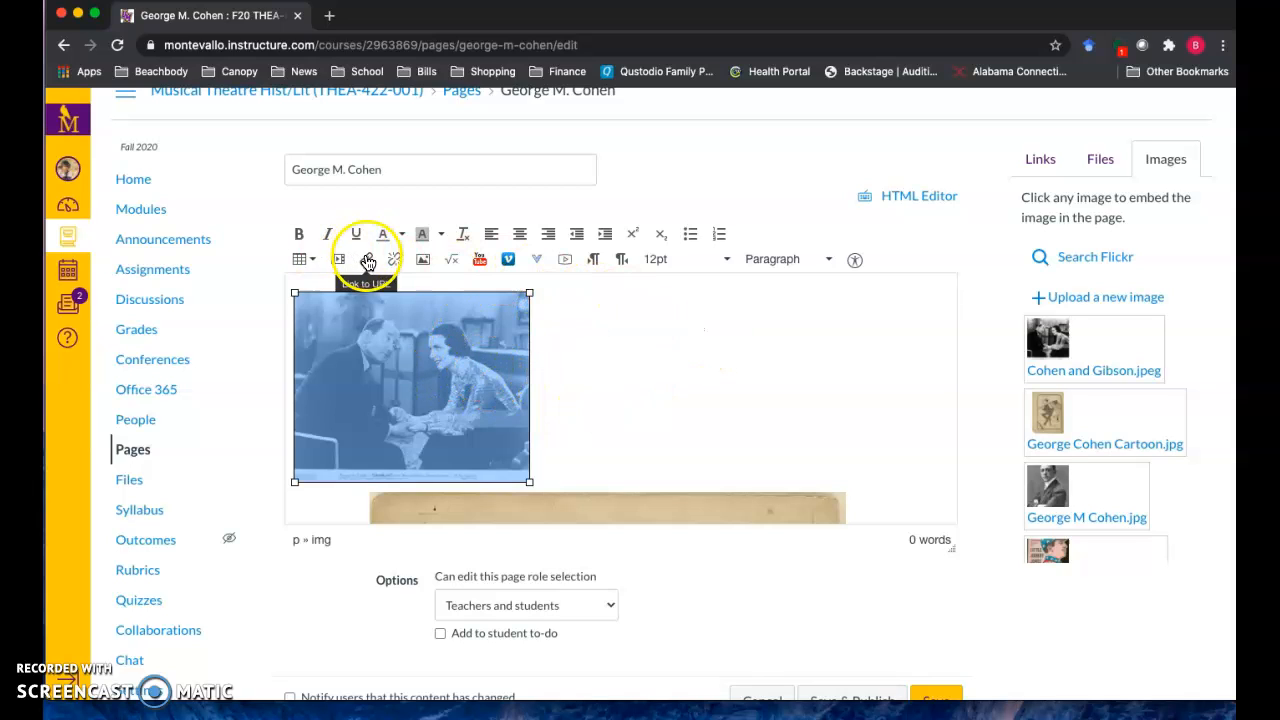
pyautogui.click(586, 317)
pyautogui.click(477, 344)
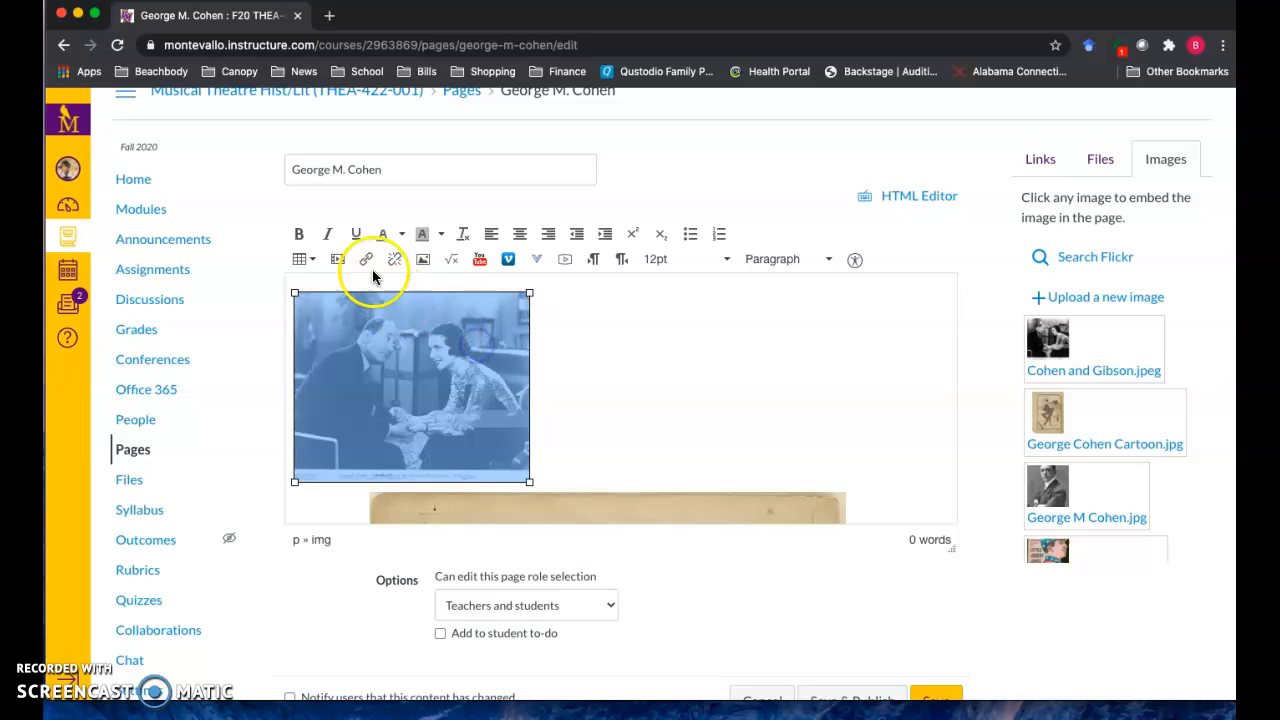
pyautogui.click(366, 260)
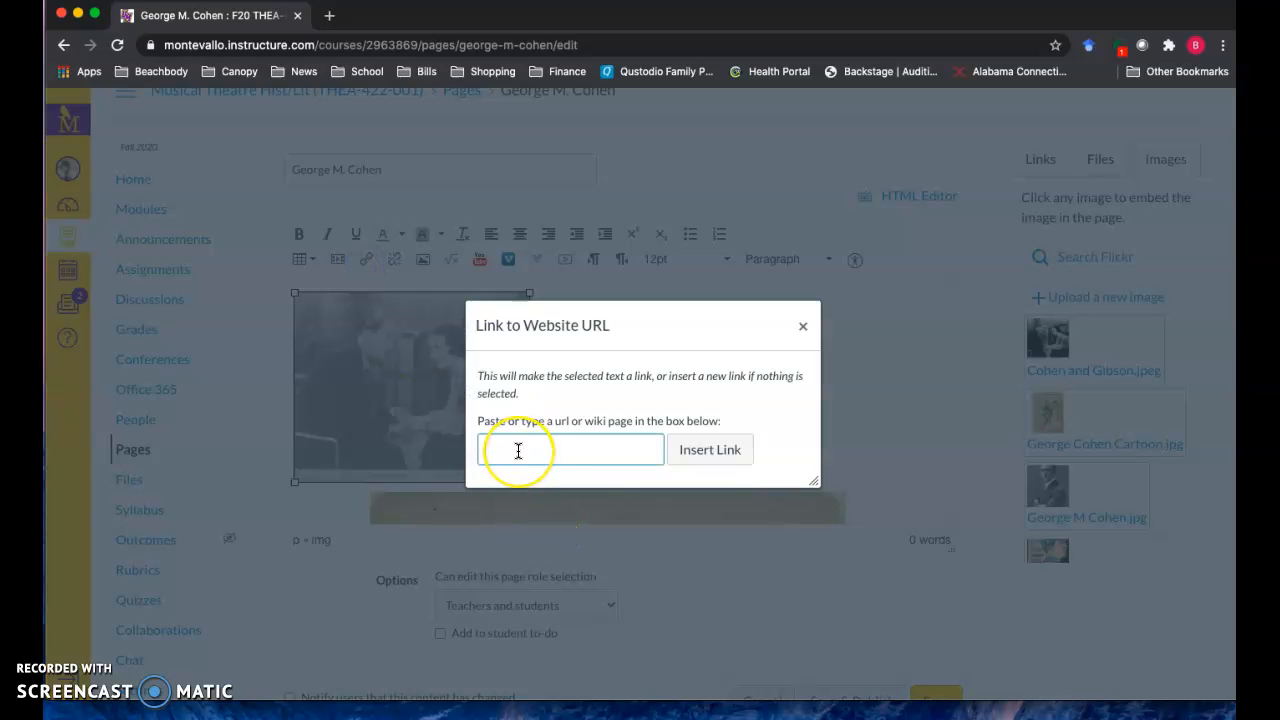
pyautogui.click(802, 329)
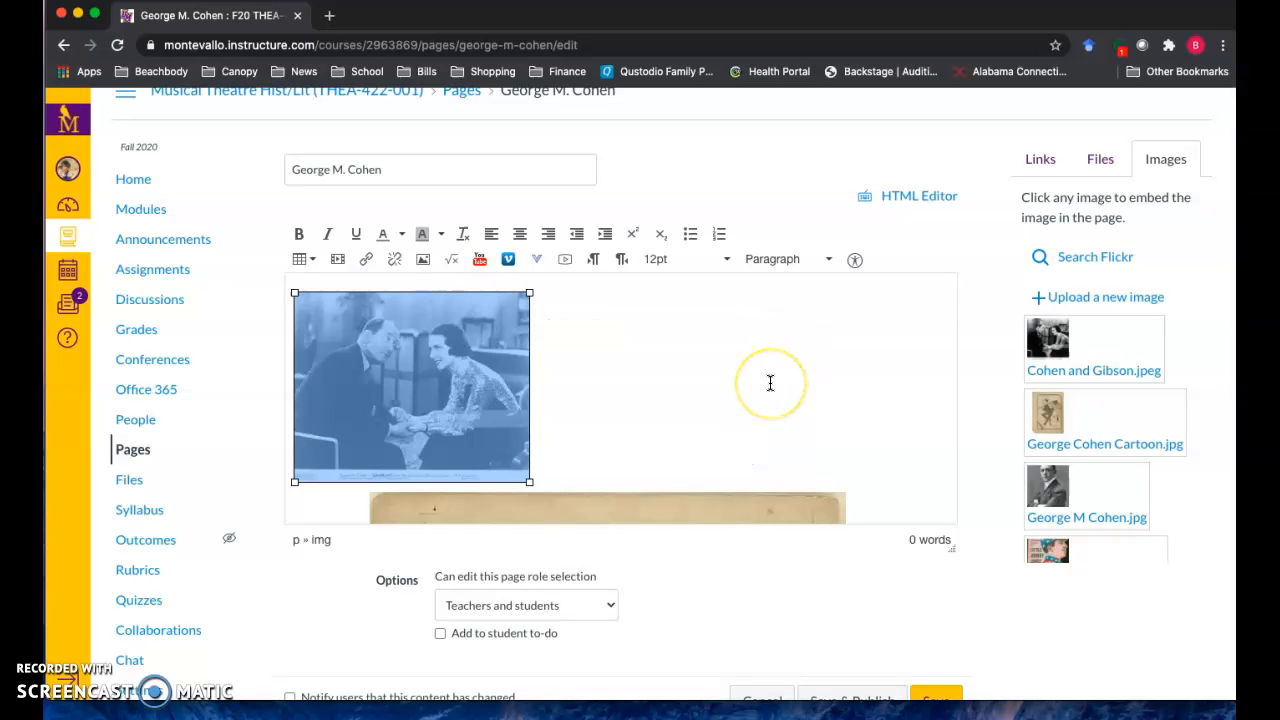
# - Delete the George Cohen cartoon and the Cohen and Gibson image from the page body
pyautogui.scroll(-10, 809, 414)
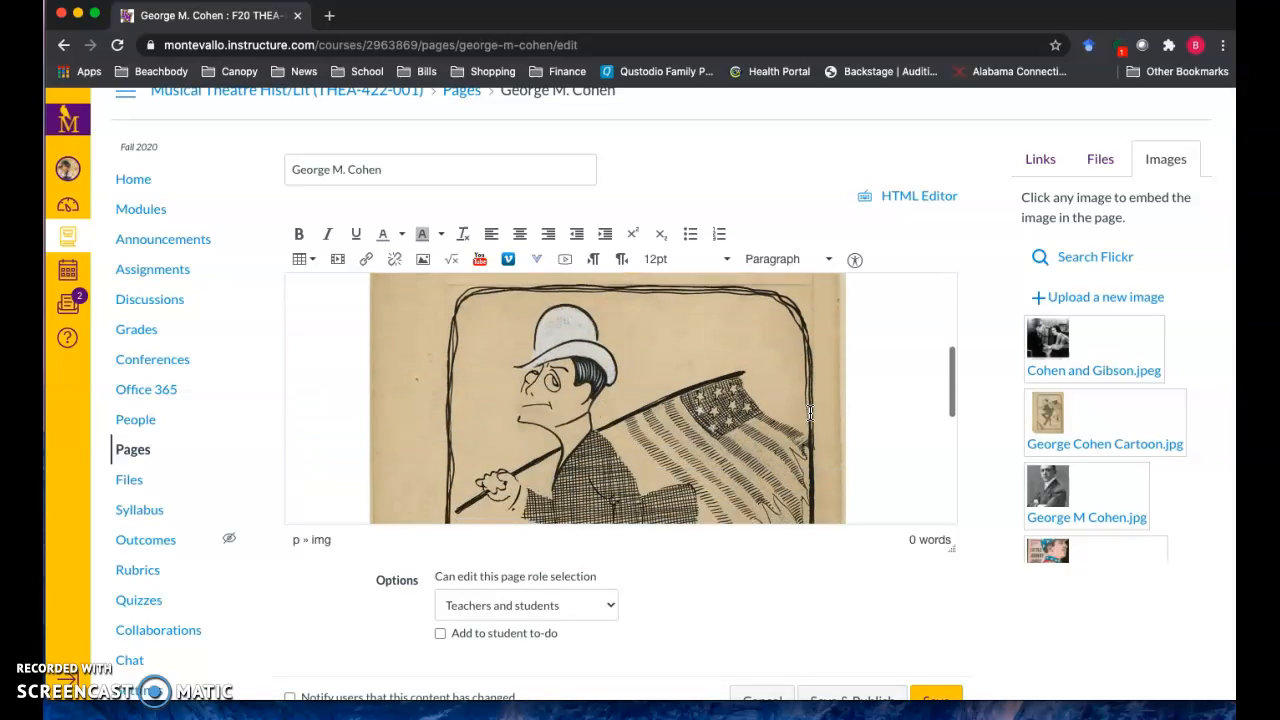
pyautogui.scroll(10, 809, 414)
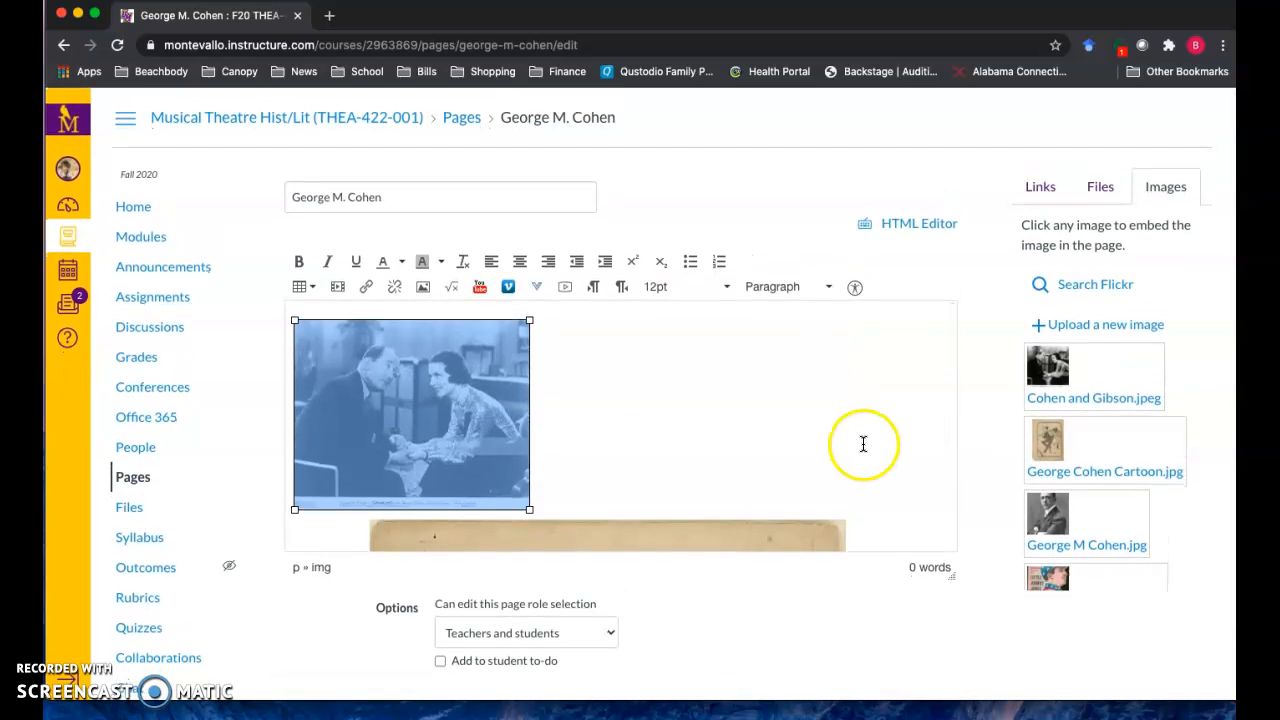
pyautogui.scroll(-3, 840, 438)
pyautogui.scroll(-5, 840, 438)
pyautogui.moveTo(889, 514); pyautogui.dragTo(692, 477)
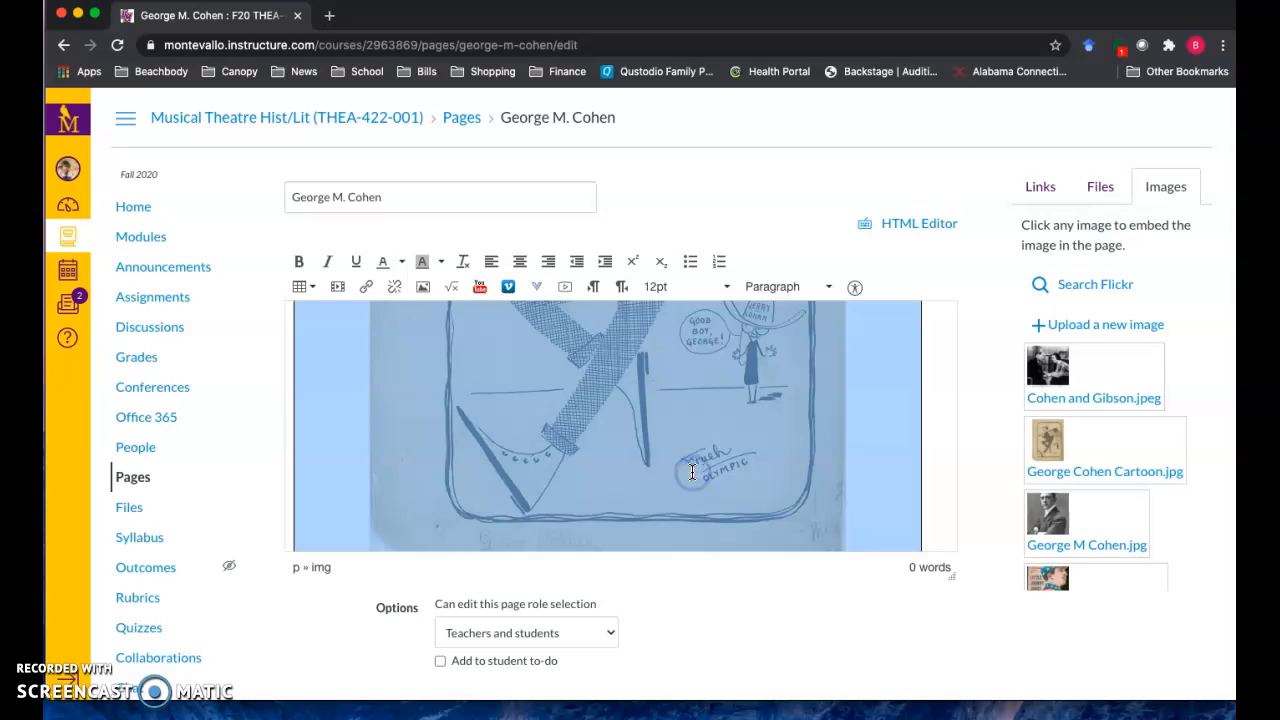
pyautogui.press('BackSpace')
pyautogui.click(502, 435)
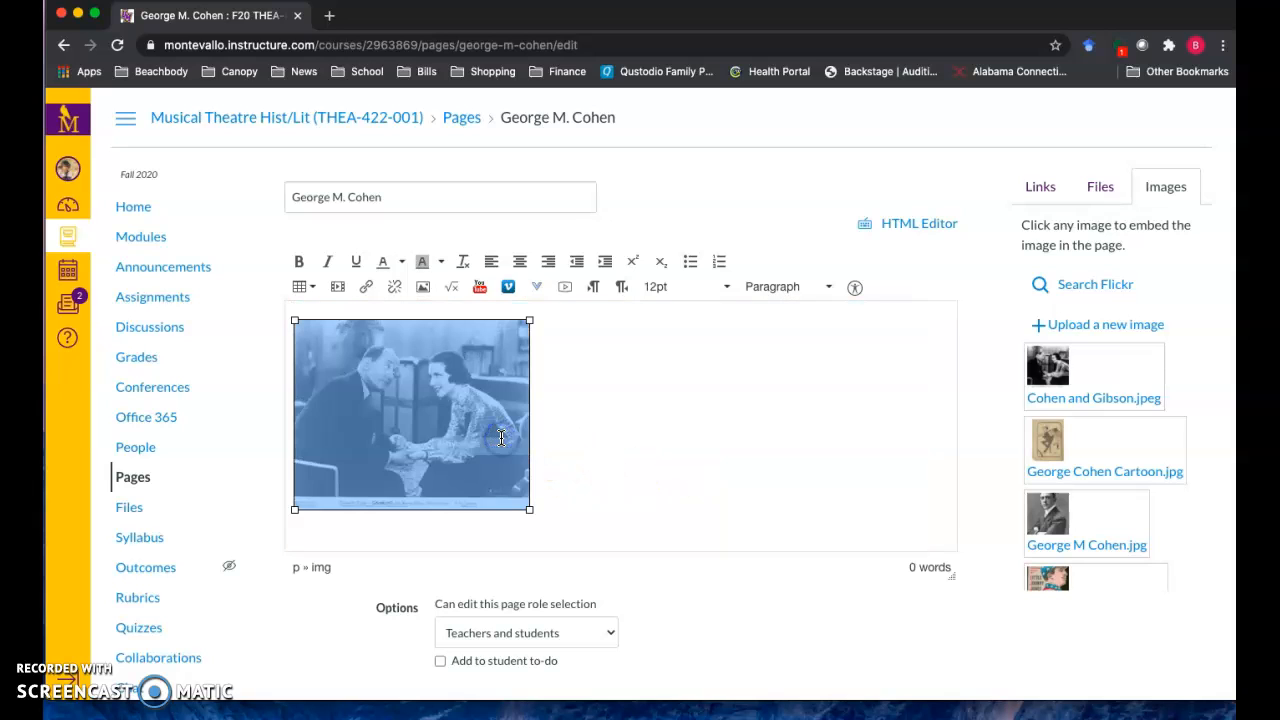
pyautogui.press('BackSpace')
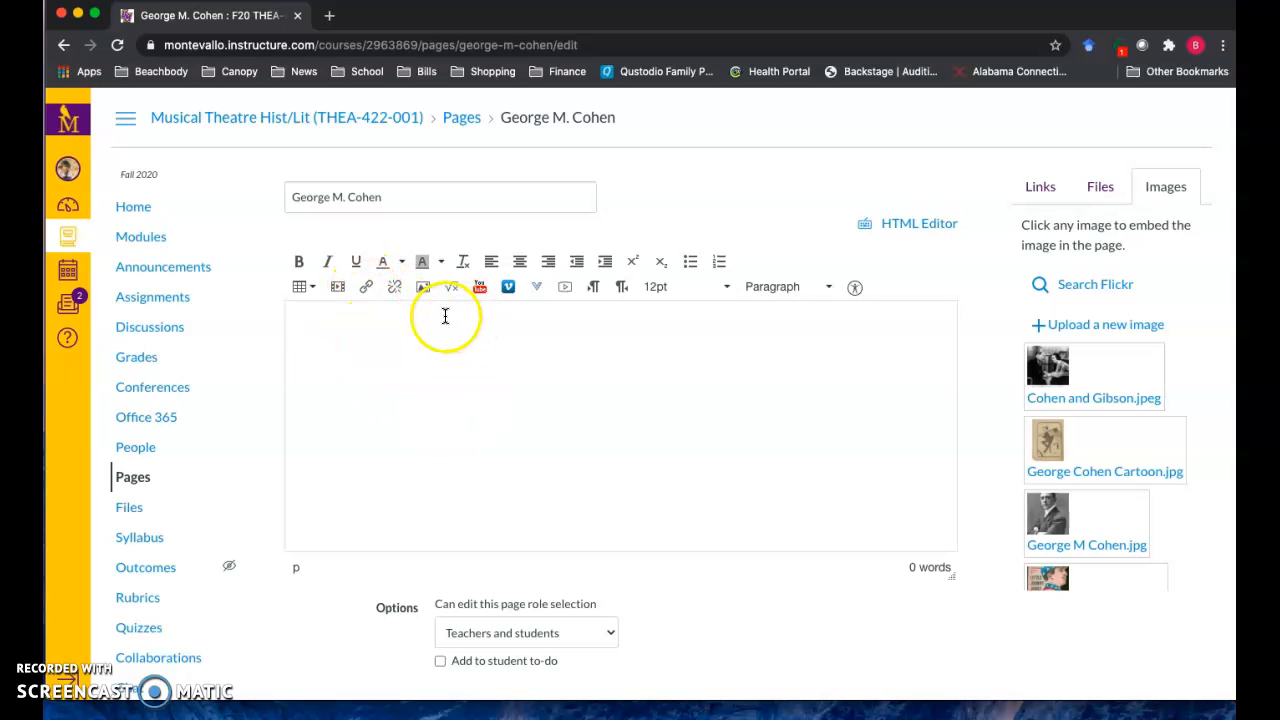
pyautogui.click(423, 287)
pyautogui.click(498, 289)
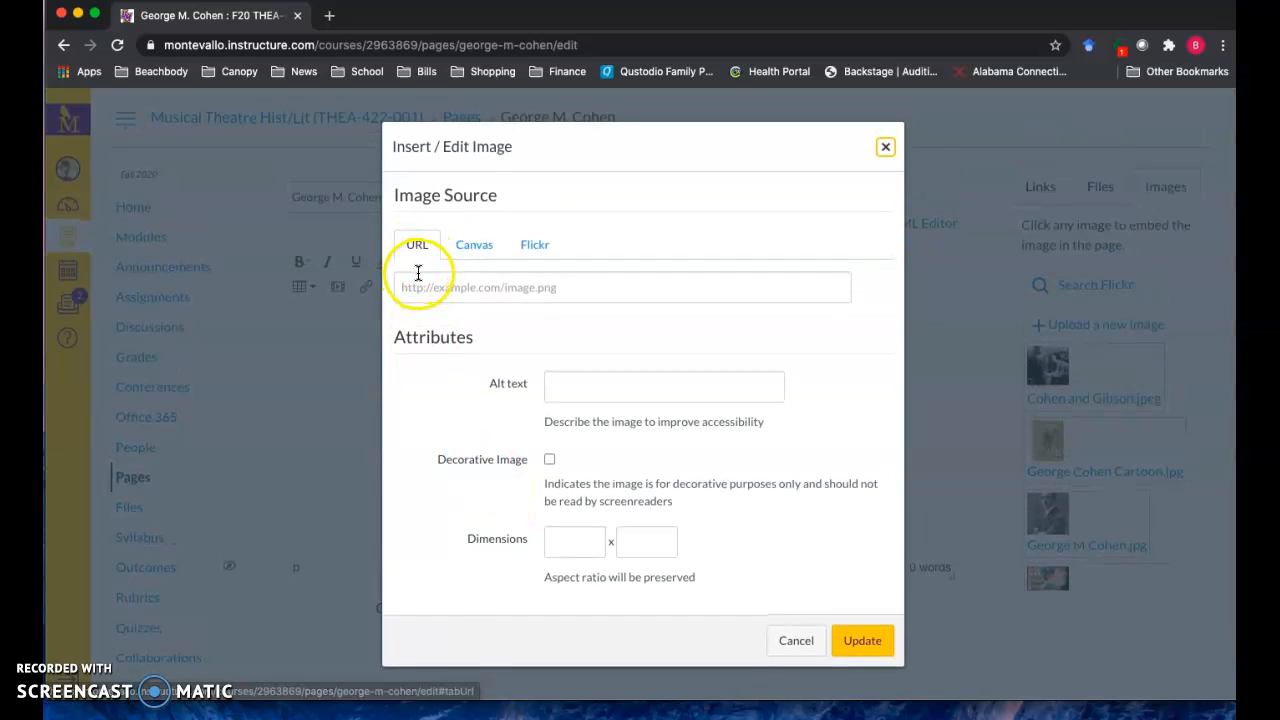
pyautogui.click(480, 290)
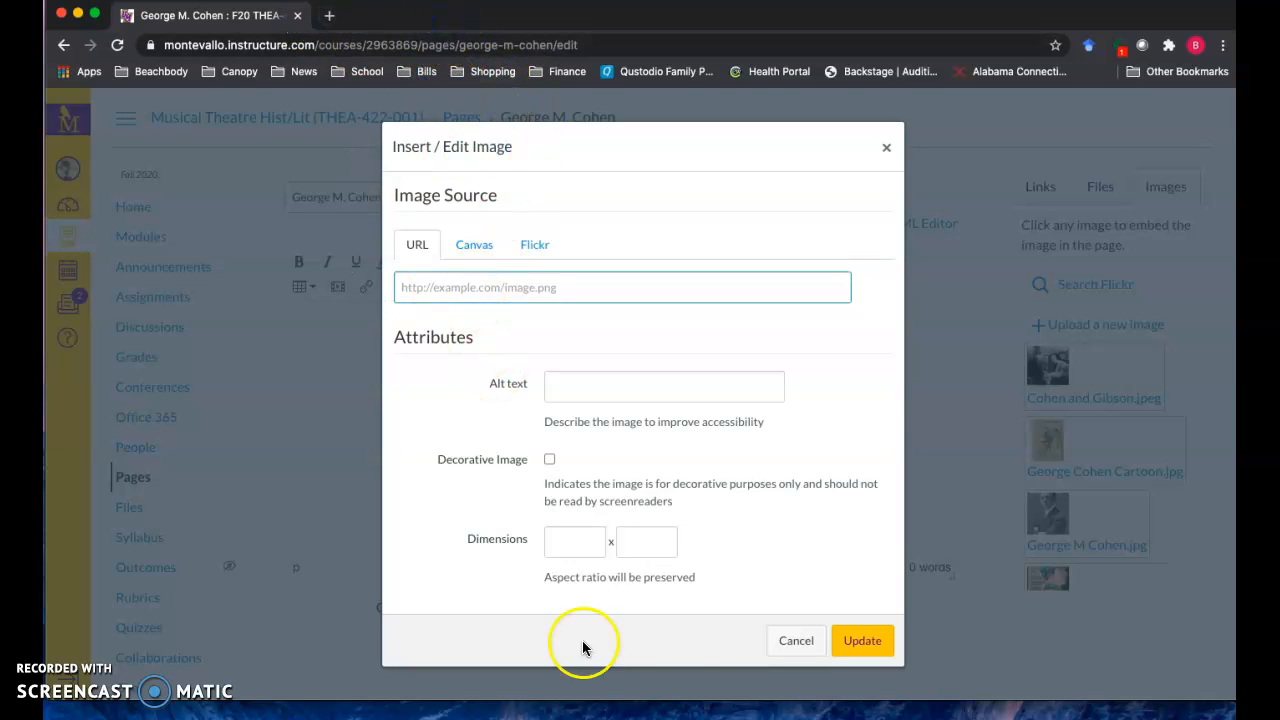
pyautogui.click(781, 645)
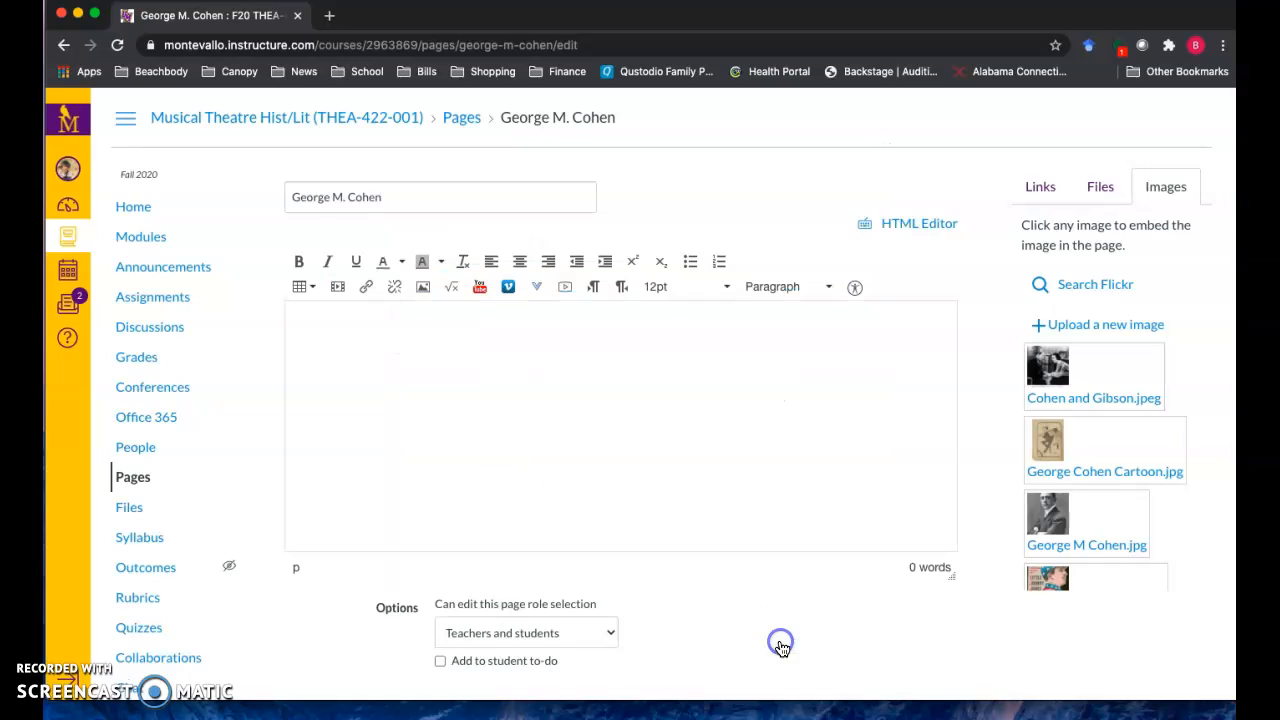
# - Search Google Images for "george m. cohen" in a new browser tab
pyautogui.click(329, 15)
pyautogui.write('George m. cohen')
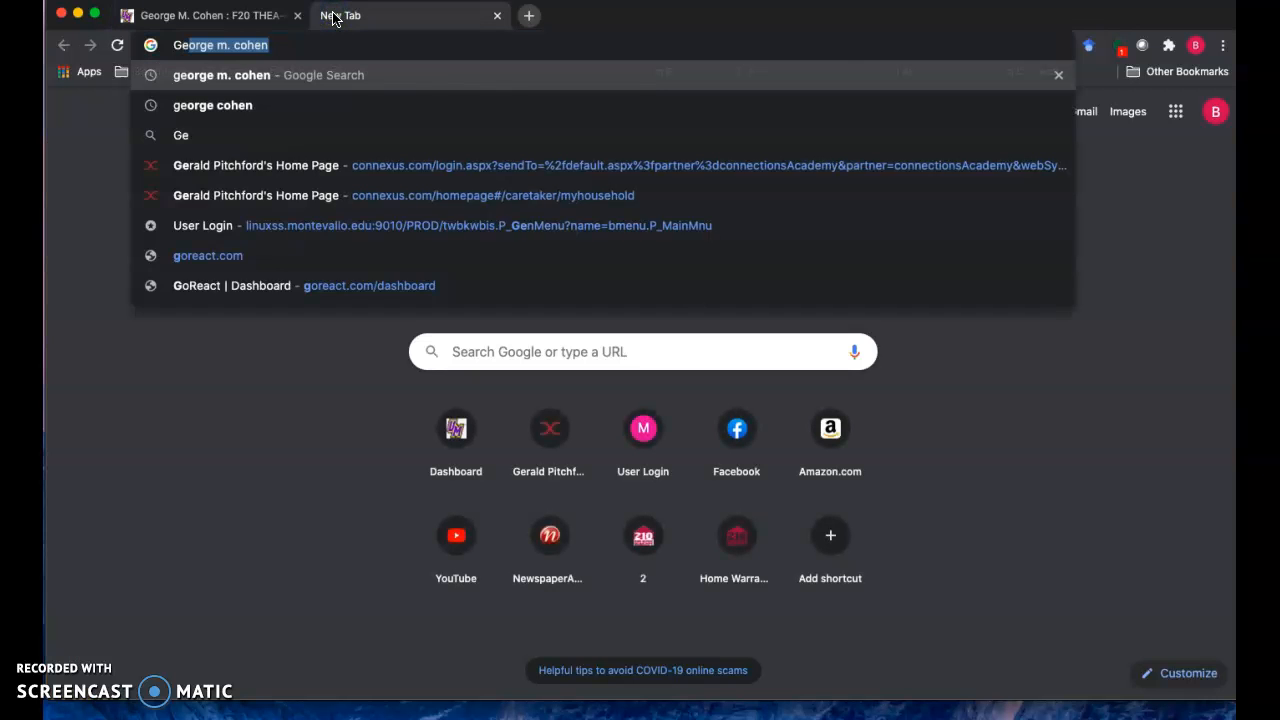
pyautogui.press('Return')
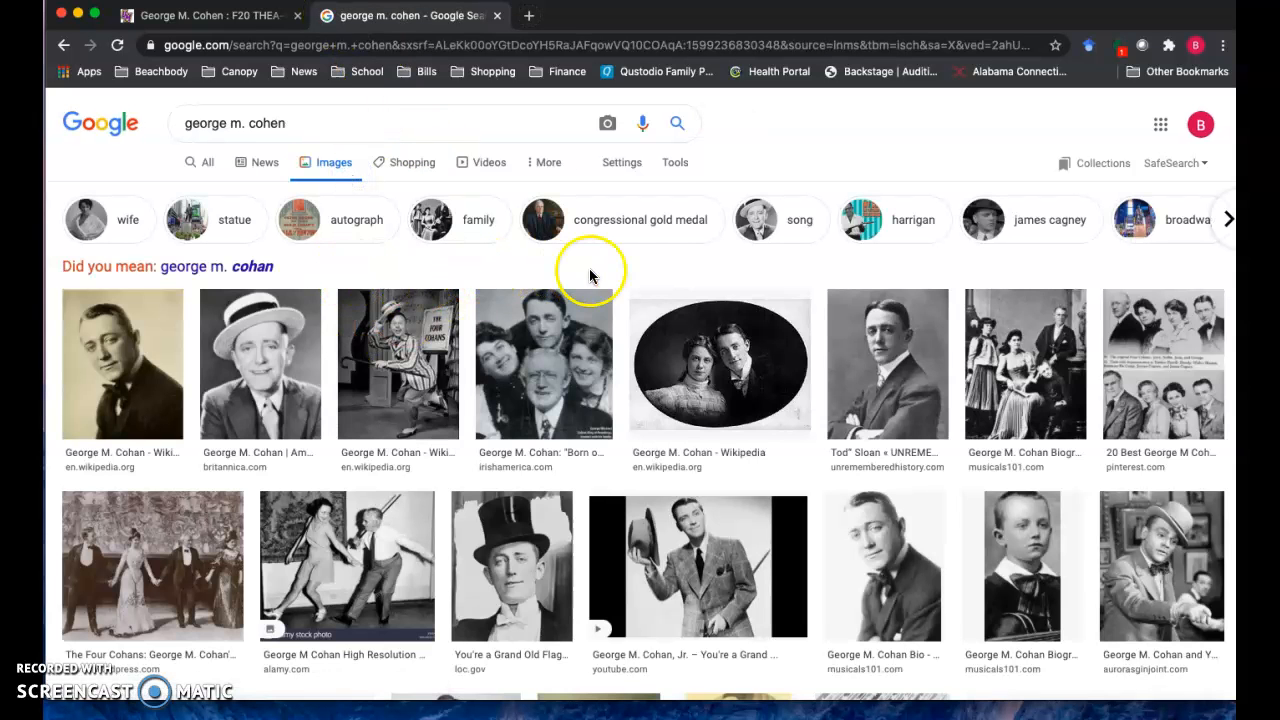
# - Narrow the image results to the song category and open the preview of the "Over There" sheet music cover
pyautogui.click(790, 230)
pyautogui.scroll(-2, 680, 467)
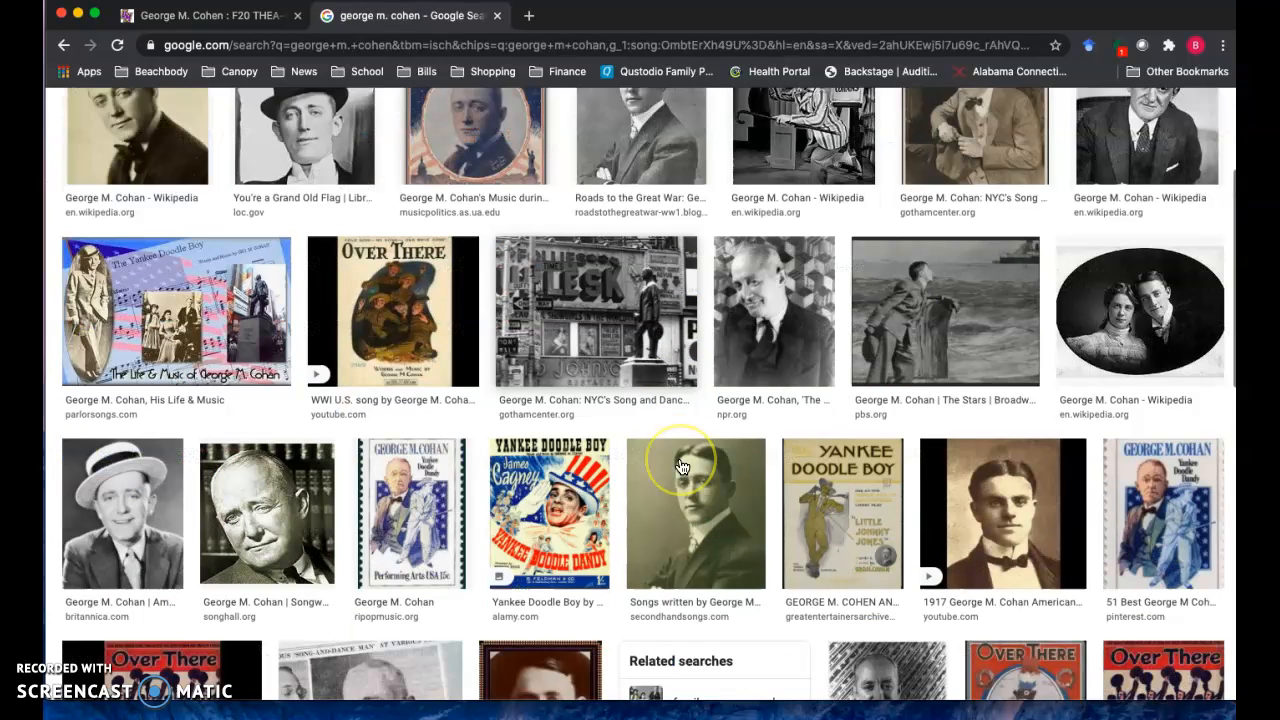
pyautogui.click(425, 297)
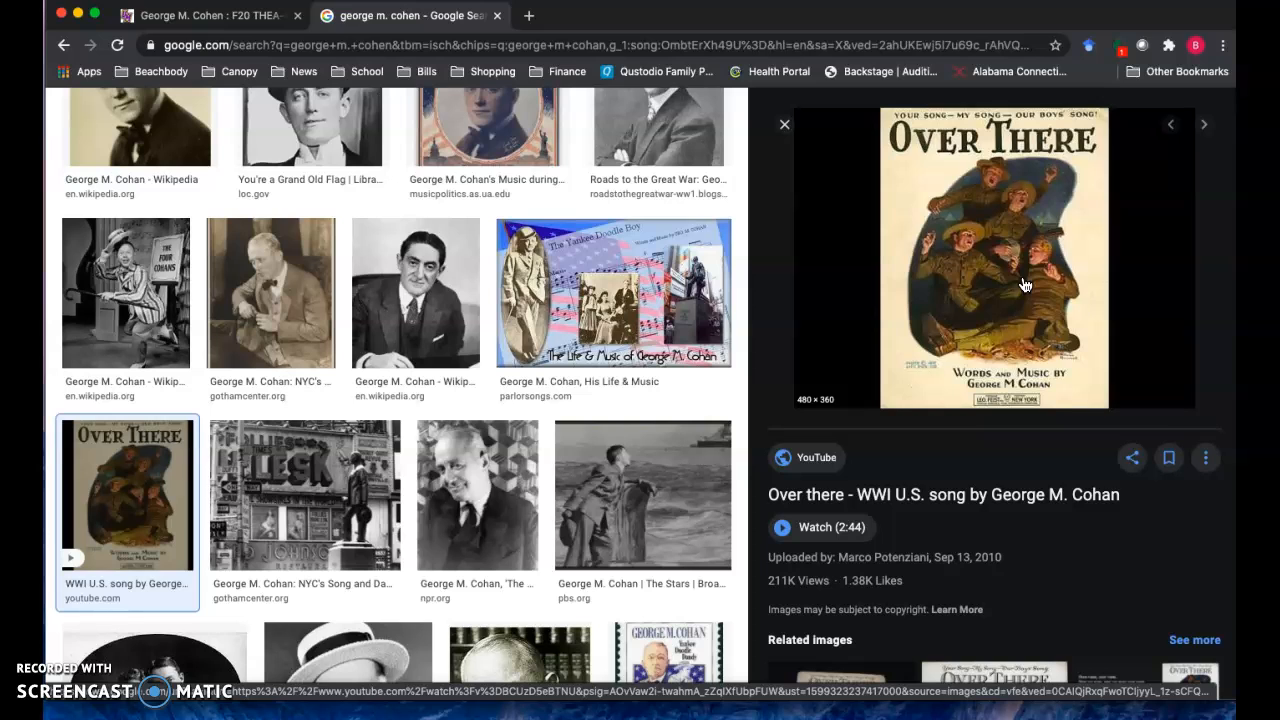
# - View the share options of the "Over There" preview, close them, and copy the image's address
pyautogui.click(1134, 462)
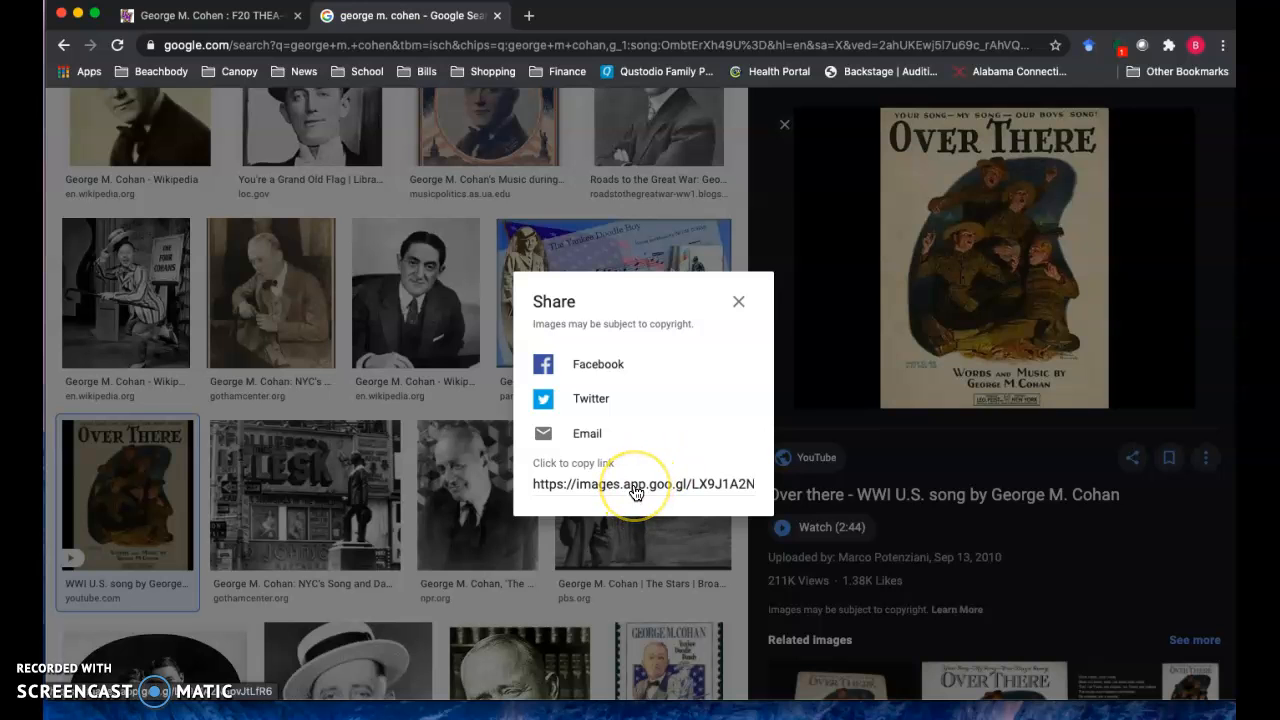
pyautogui.click(738, 301)
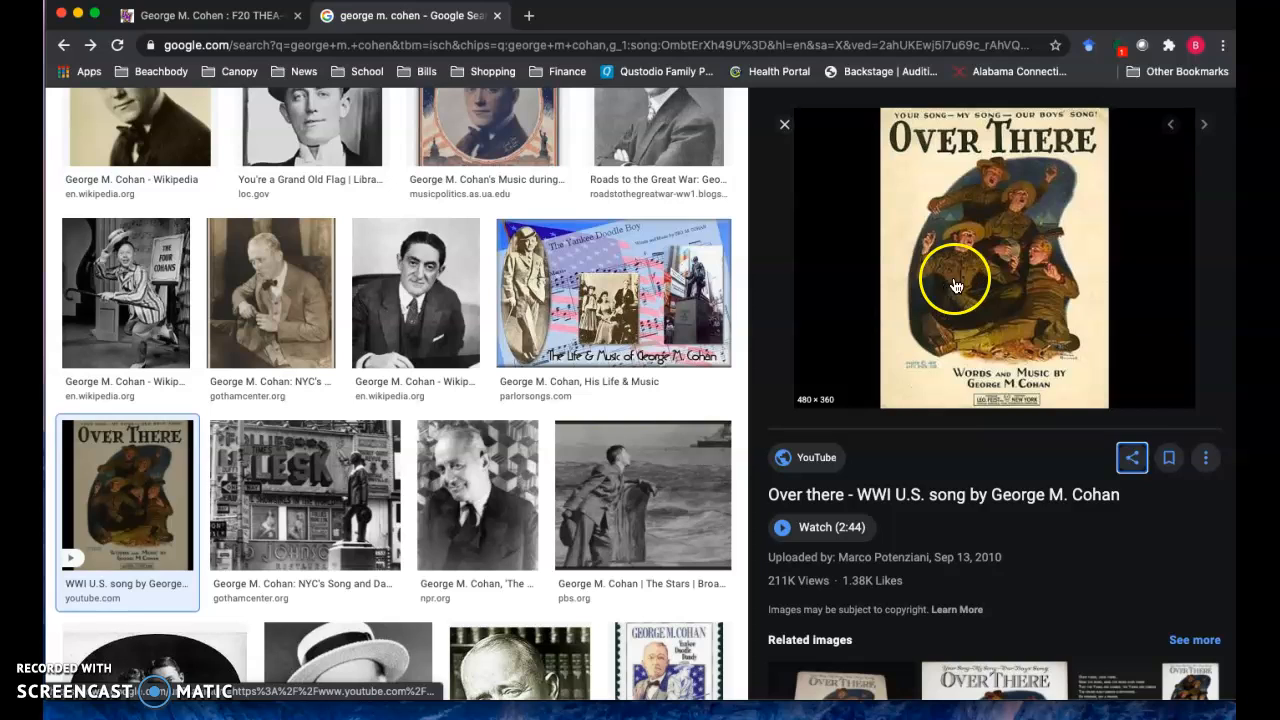
pyautogui.rightClick(953, 284)
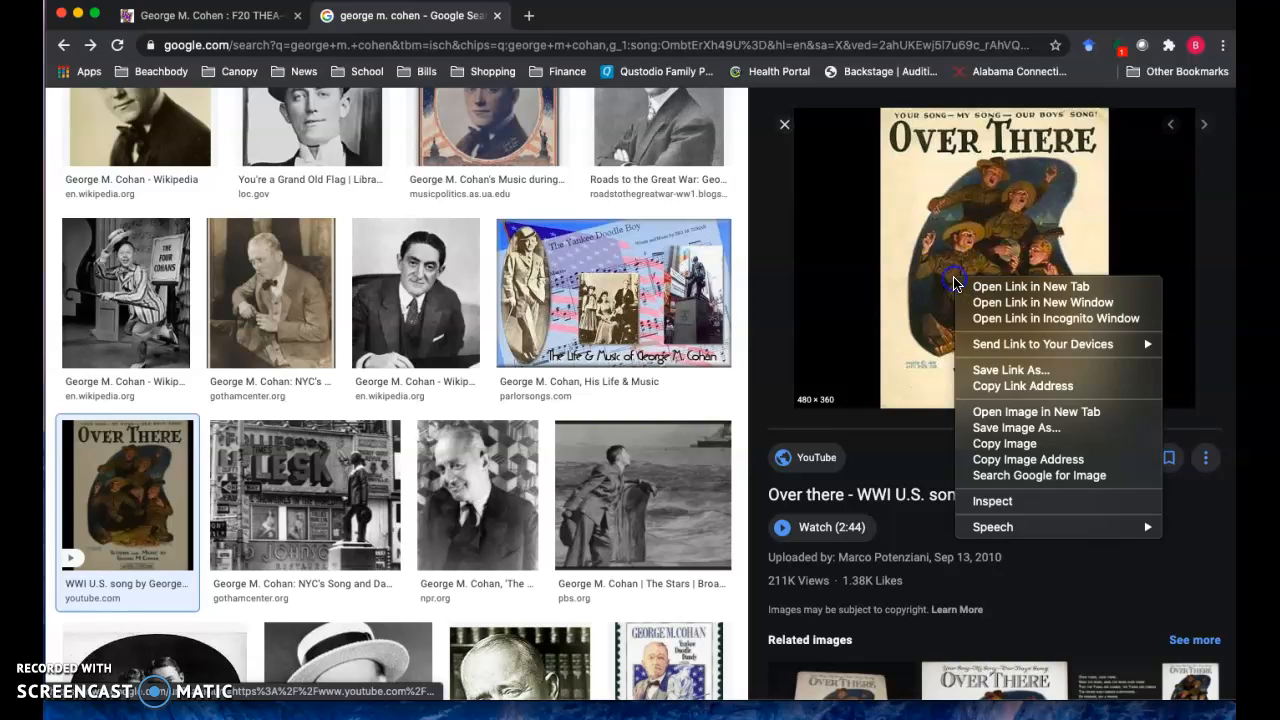
pyautogui.click(1012, 460)
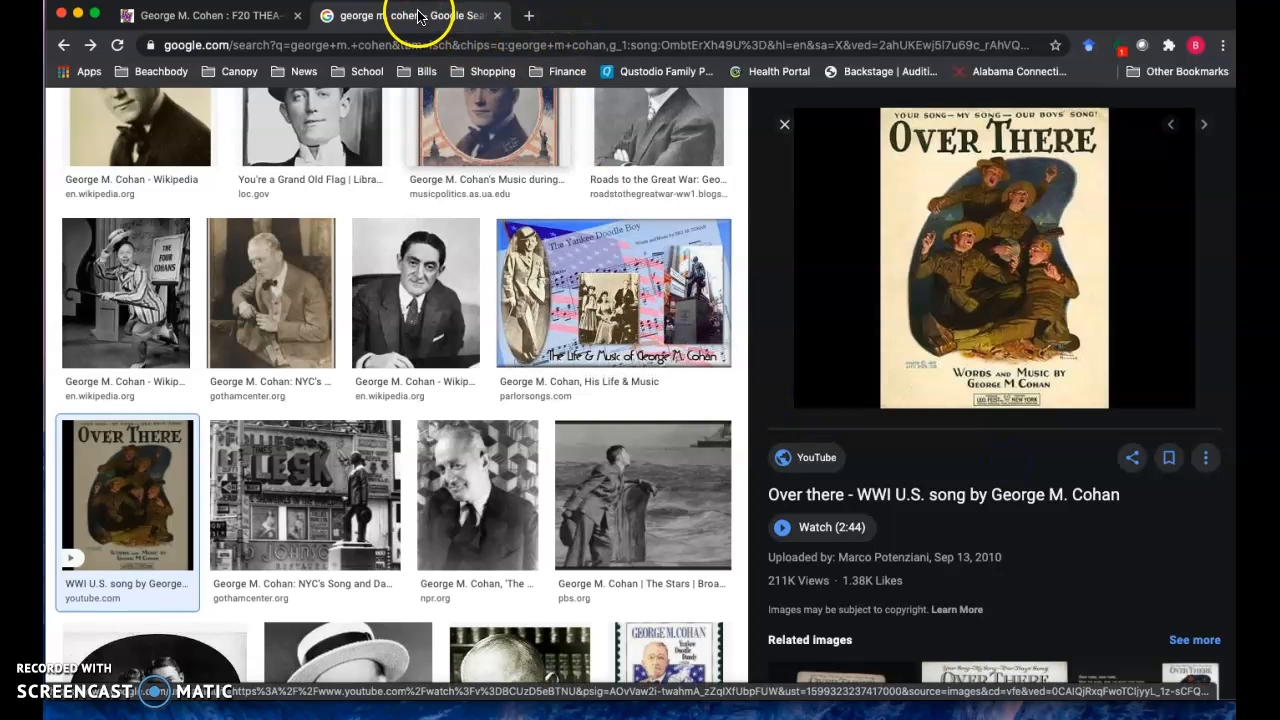
# - Back on the Canvas page, insert the "Over There" image from the copied URL, leaving the alt text blank
pyautogui.click(190, 16)
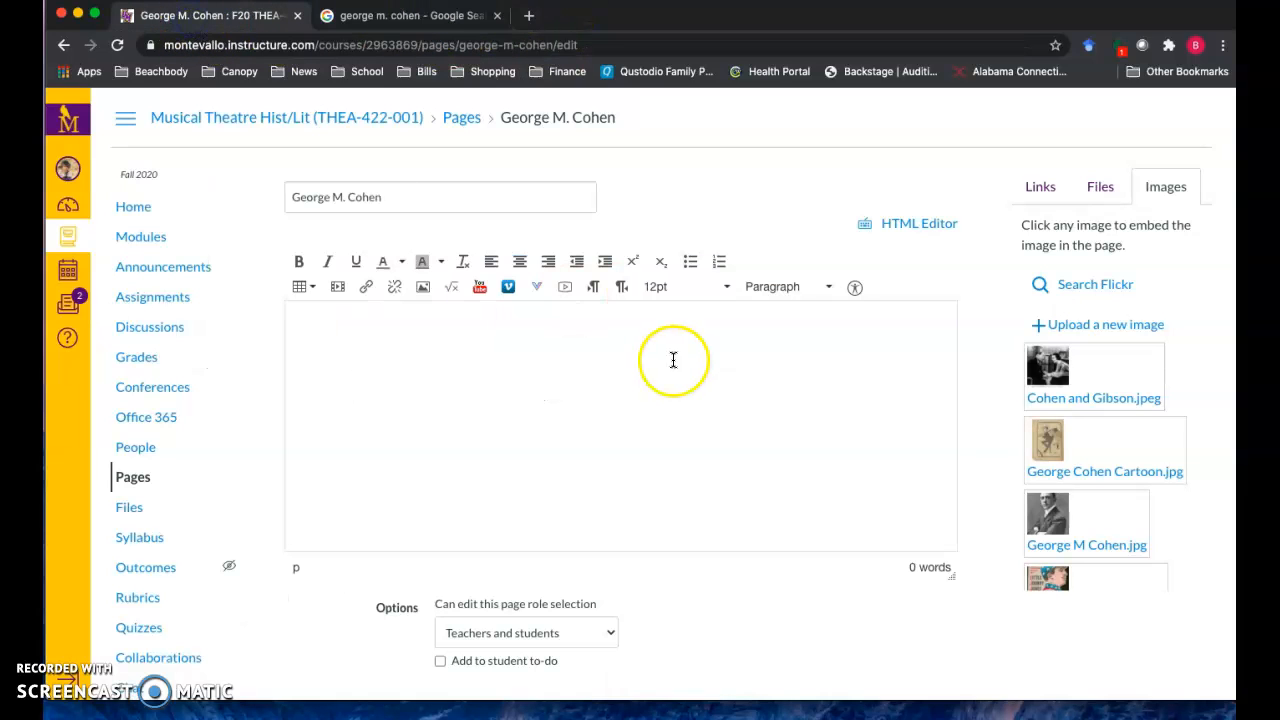
pyautogui.click(423, 287)
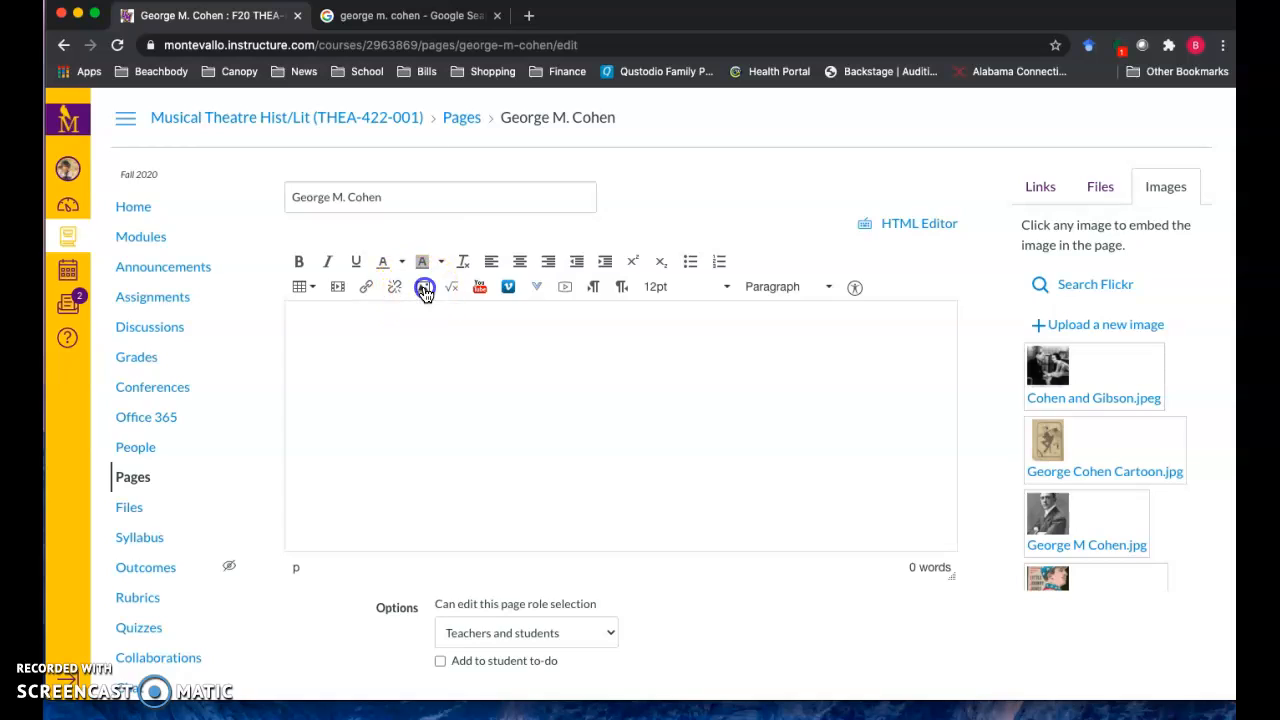
pyautogui.click(436, 297)
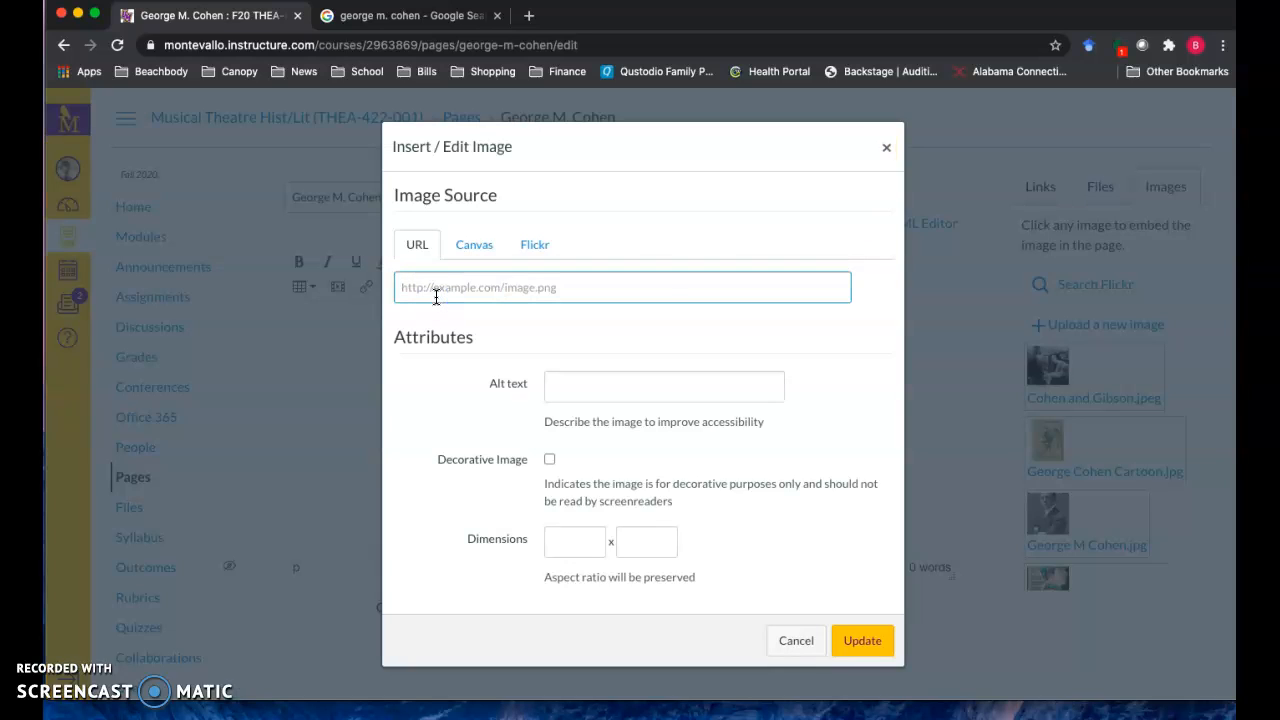
pyautogui.press('super+v')
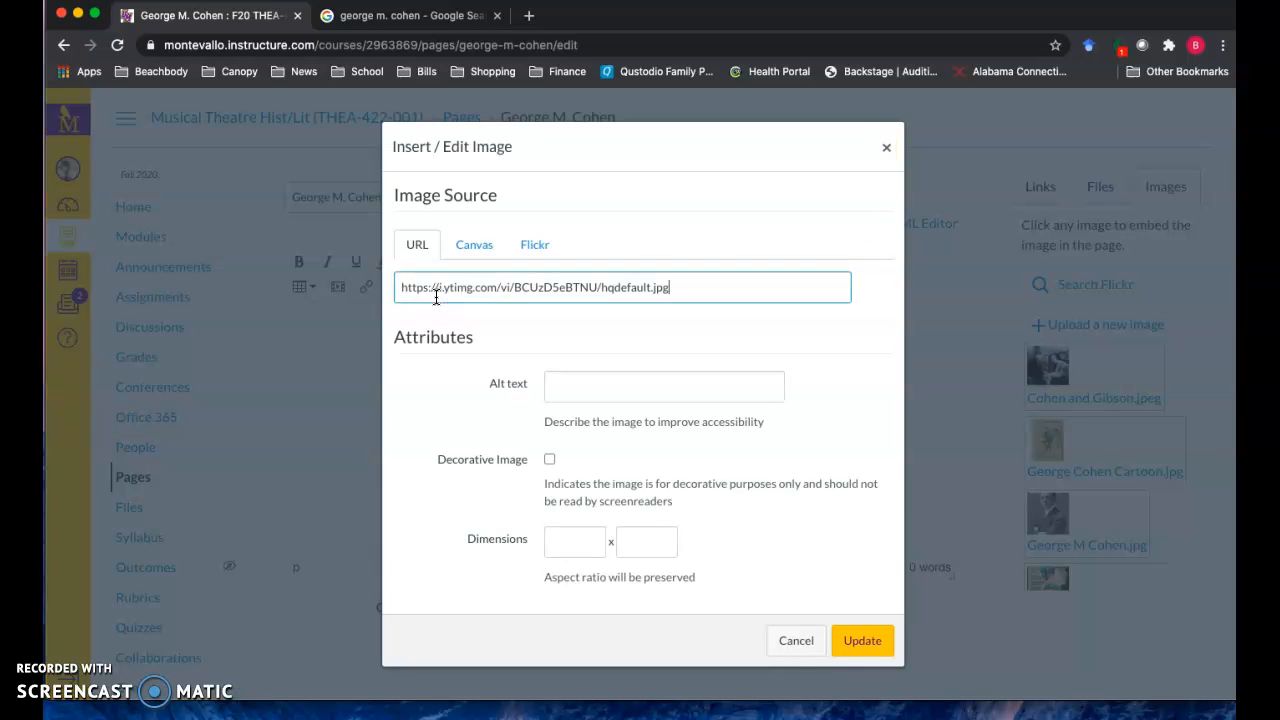
pyautogui.click(666, 392)
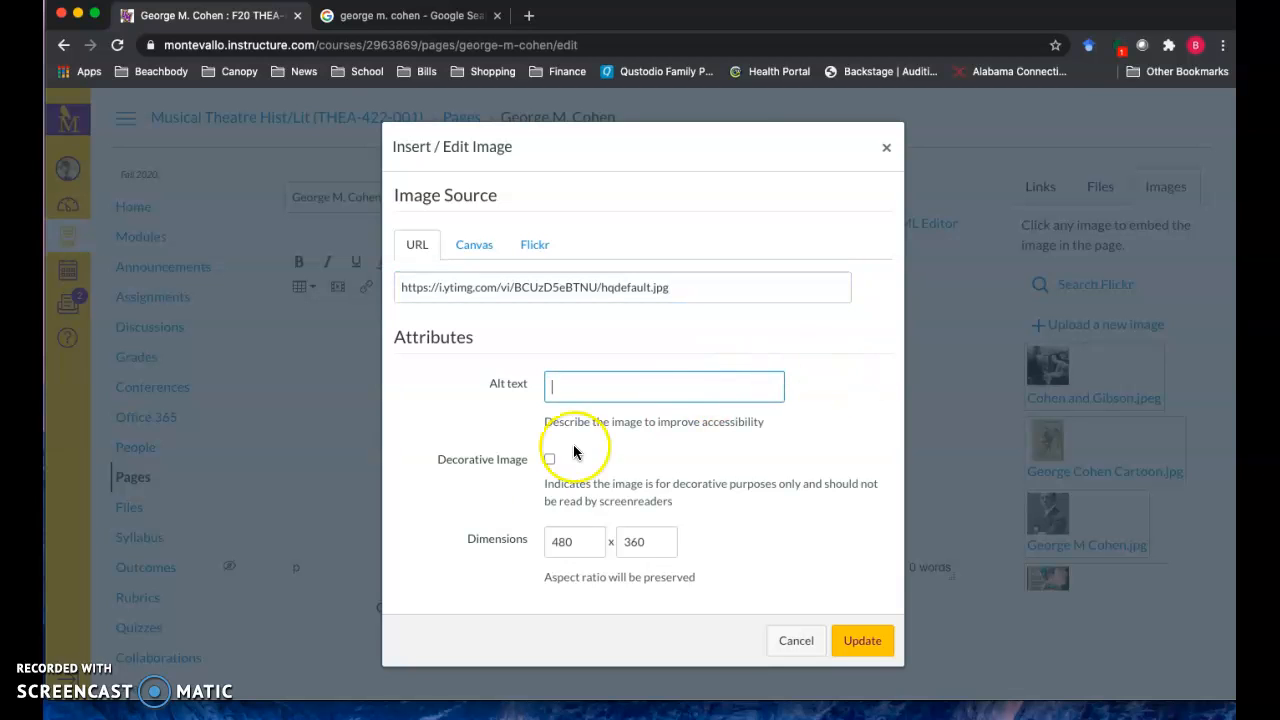
pyautogui.scroll(-1, 593, 467)
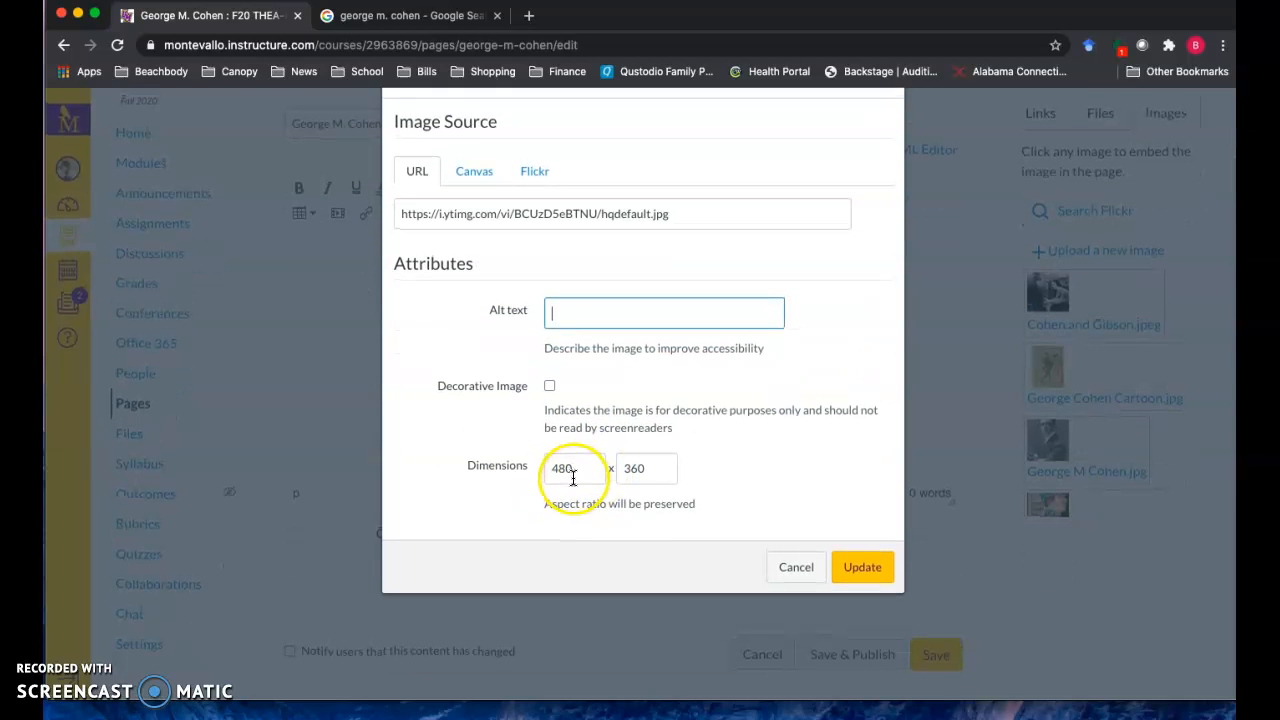
pyautogui.click(866, 567)
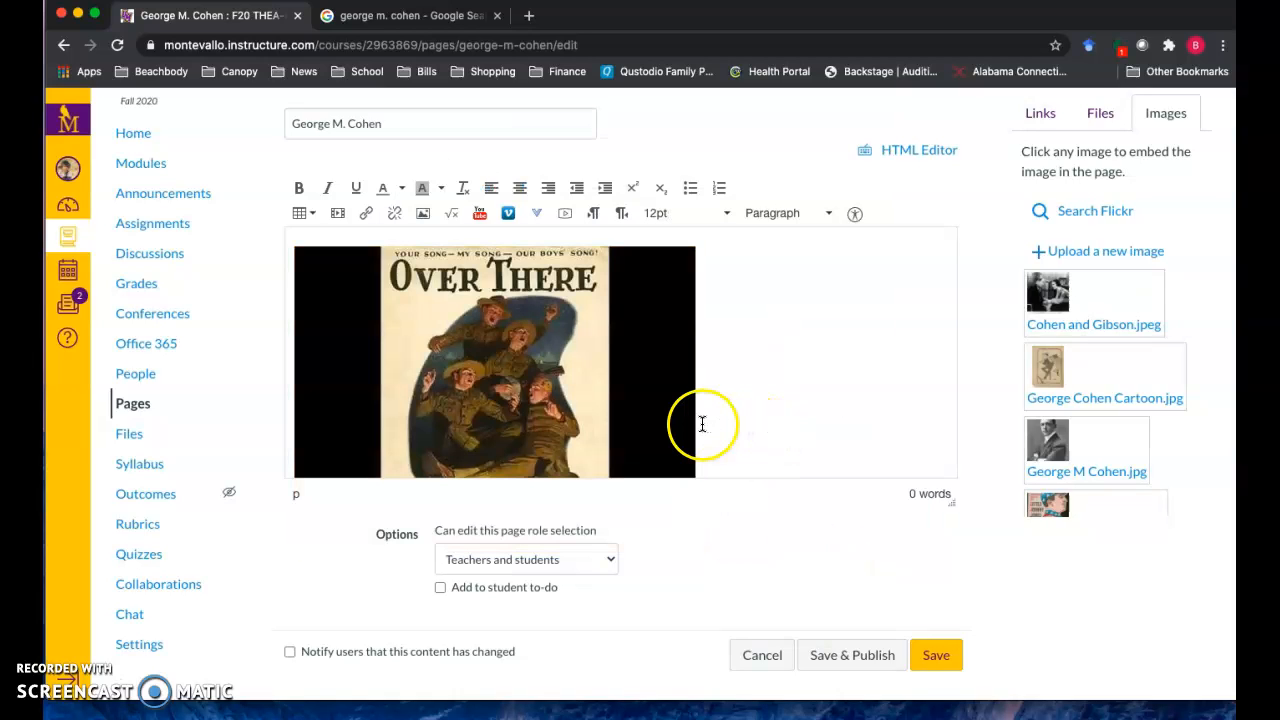
# - Enlarge the "Over There" image slightly by its corner handle, and delete it from the page body
pyautogui.click(686, 362)
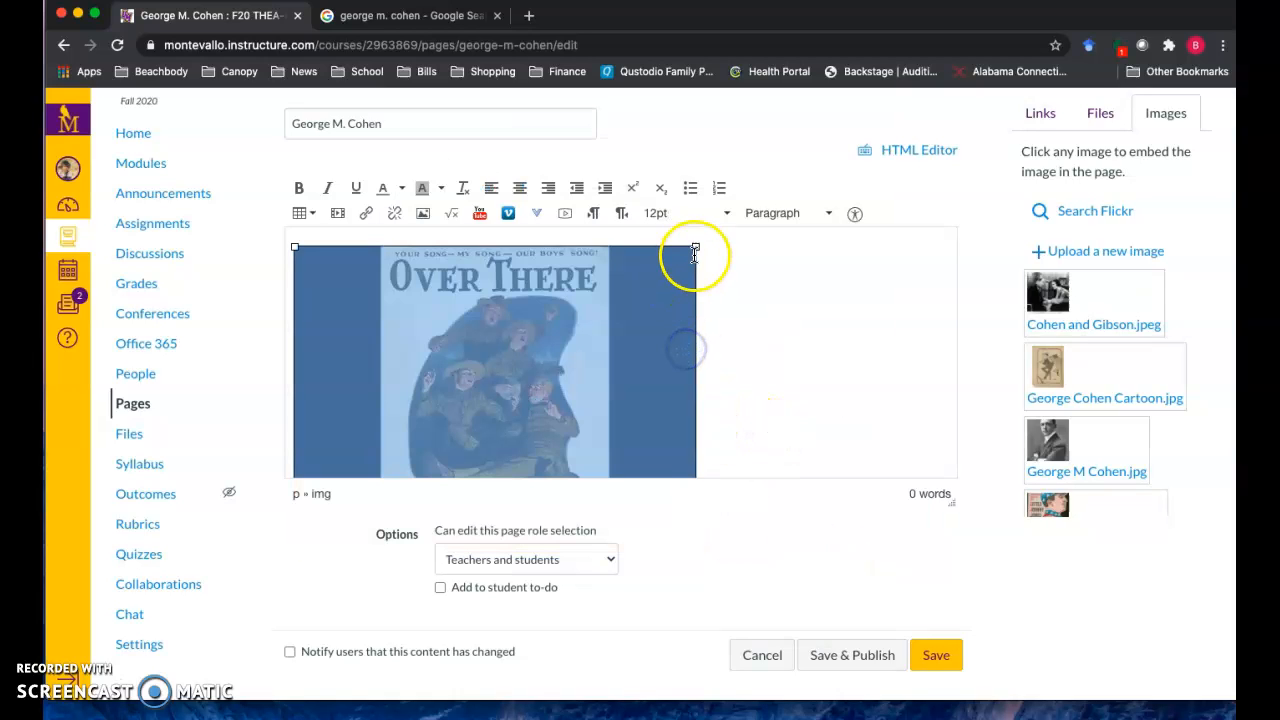
pyautogui.moveTo(696, 248)
pyautogui.mouseDown()
pyautogui.moveTo(731, 223)
pyautogui.moveTo(715, 236)
pyautogui.mouseUp()
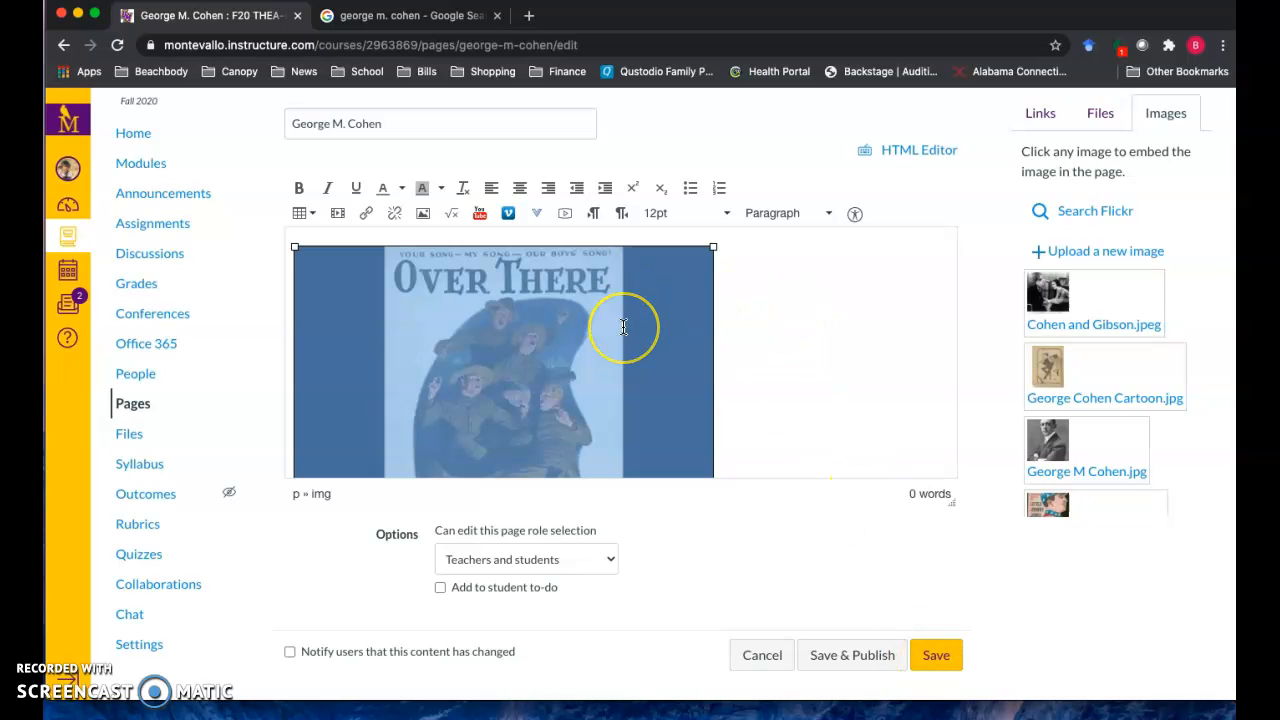
pyautogui.press('BackSpace')
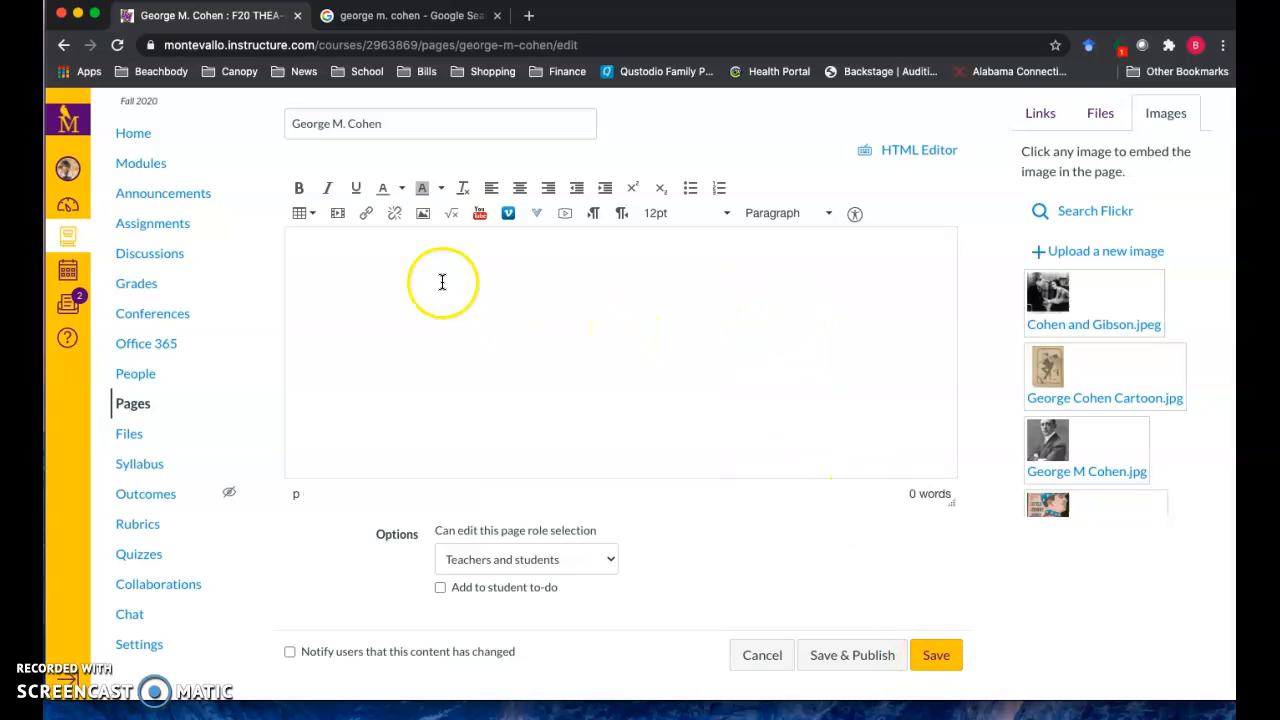
# - Browse the Canvas source for inserting an image, looking through the Images folder of the course files
pyautogui.click(423, 213)
pyautogui.click(474, 246)
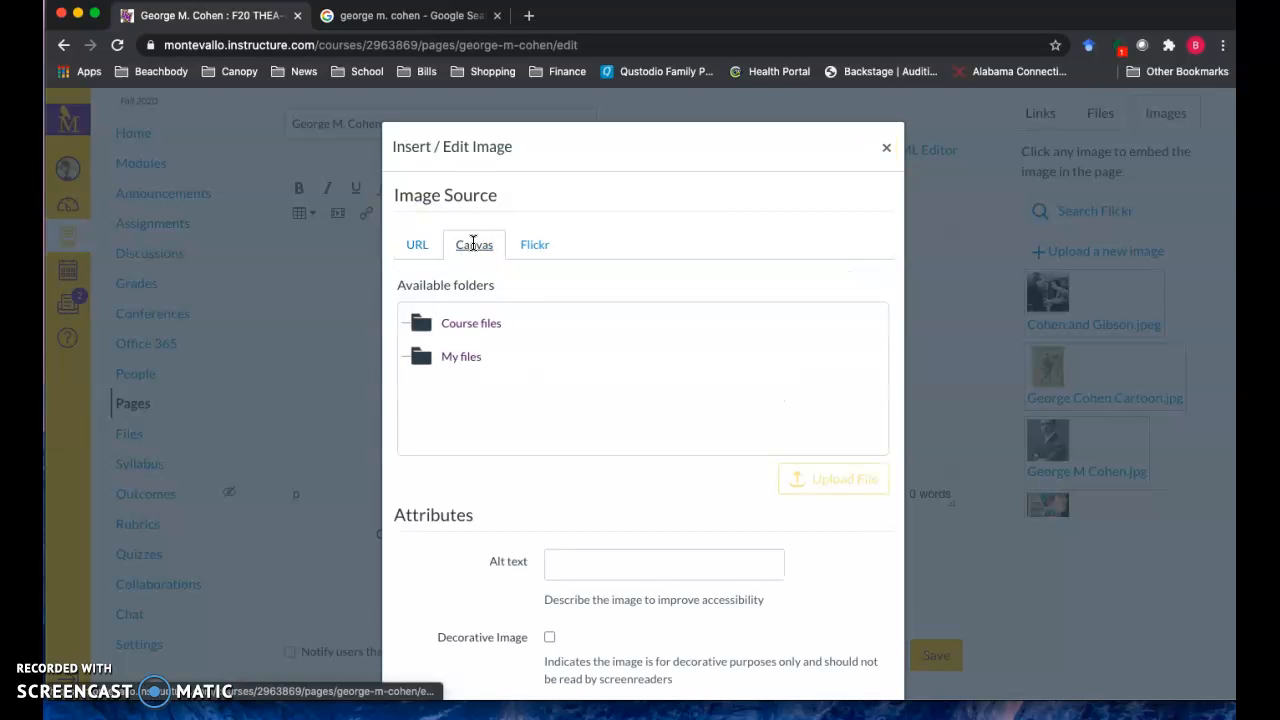
pyautogui.click(418, 356)
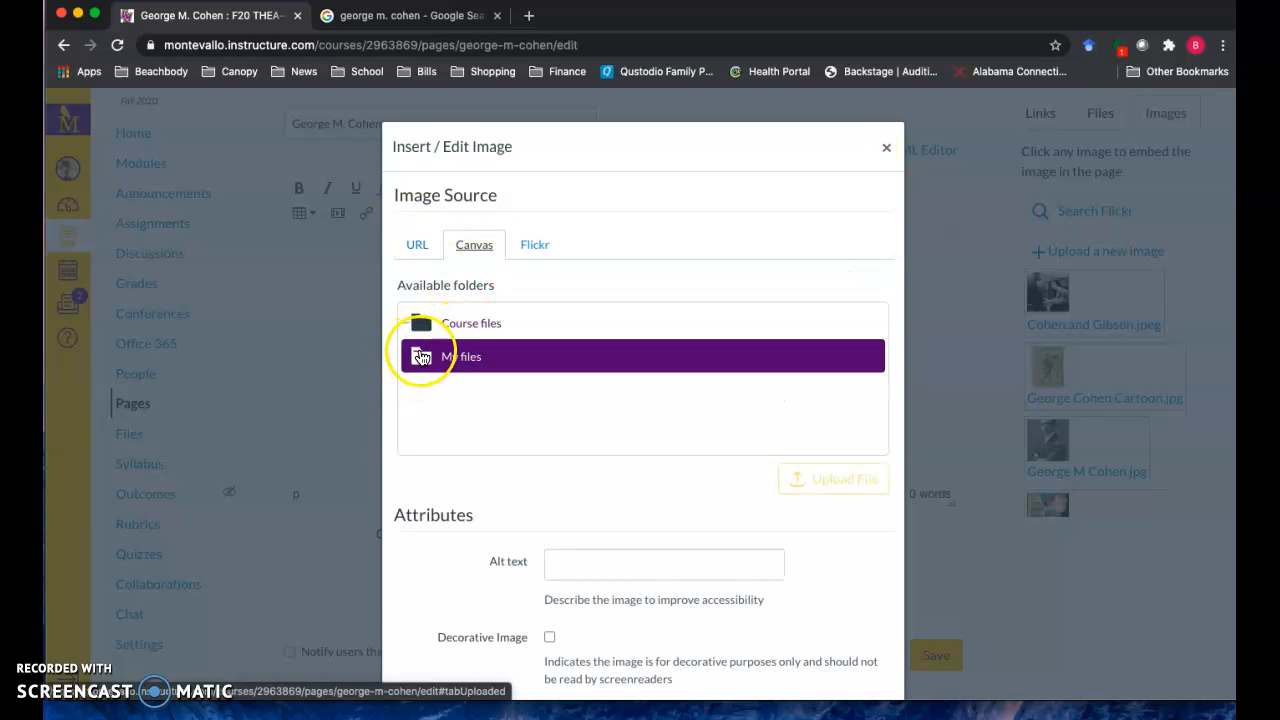
pyautogui.scroll(-3, 578, 378)
pyautogui.scroll(2, 584, 382)
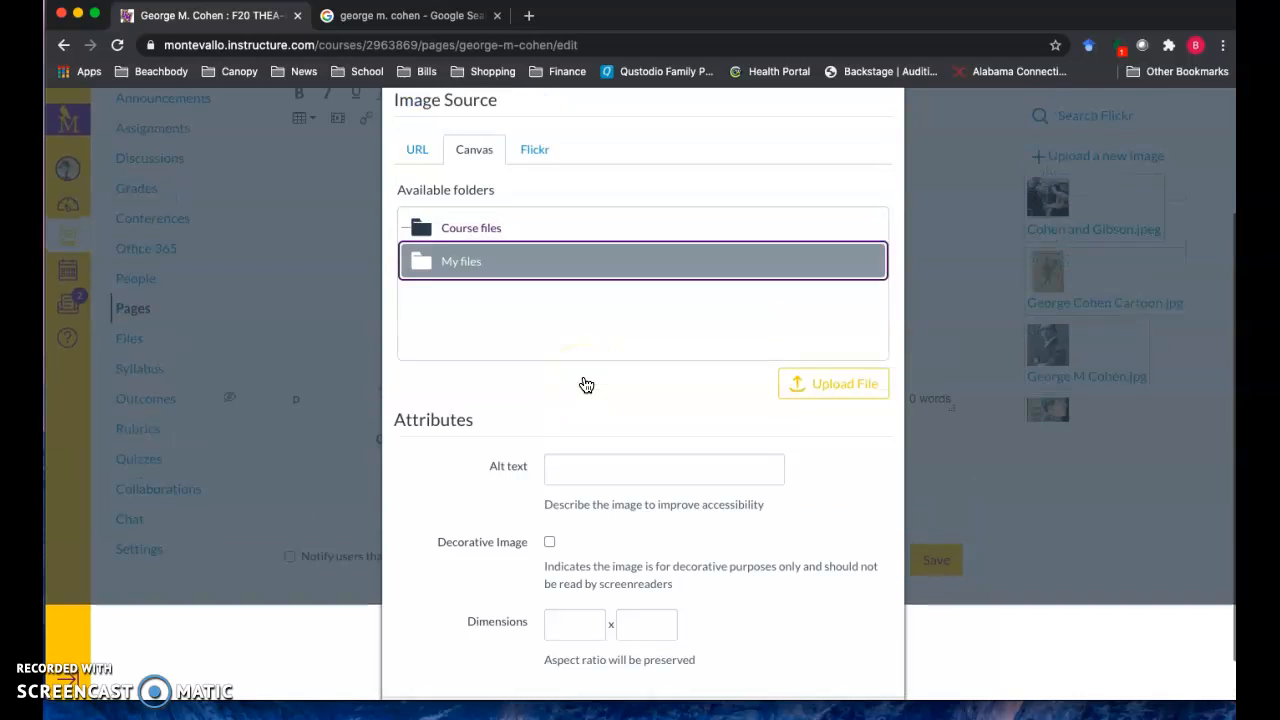
pyautogui.click(463, 268)
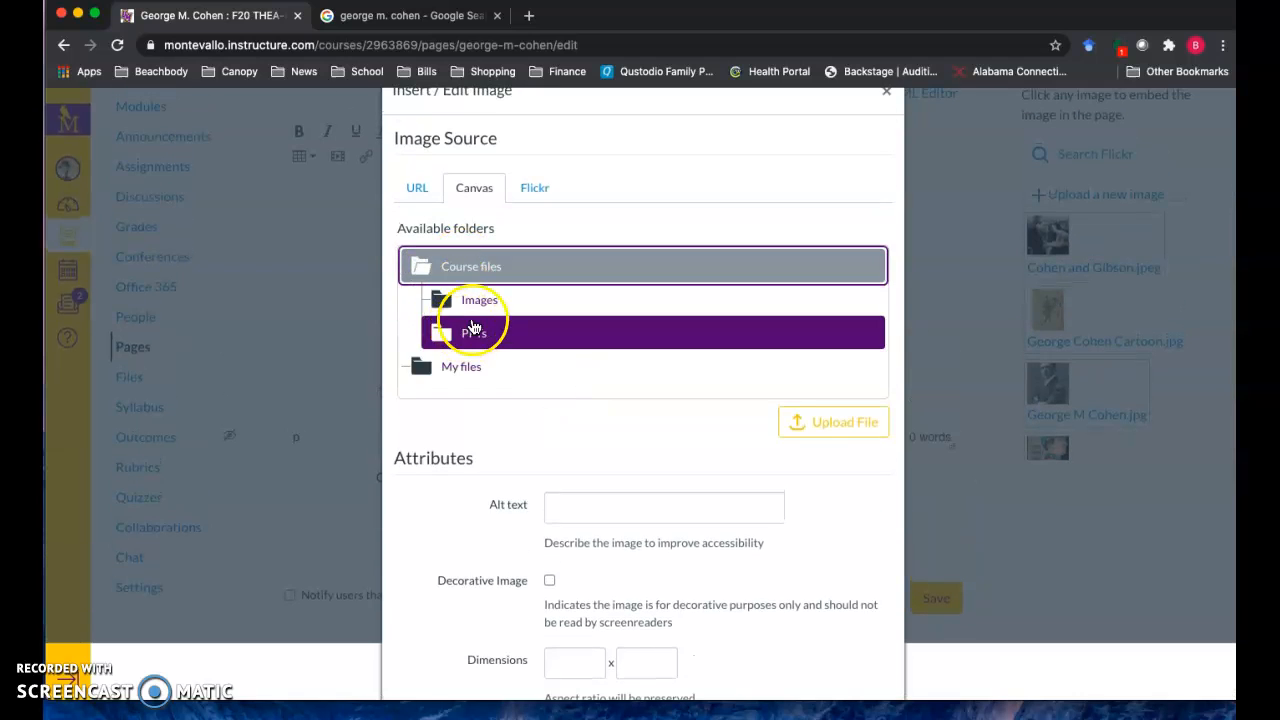
pyautogui.click(480, 305)
pyautogui.scroll(-3, 563, 251)
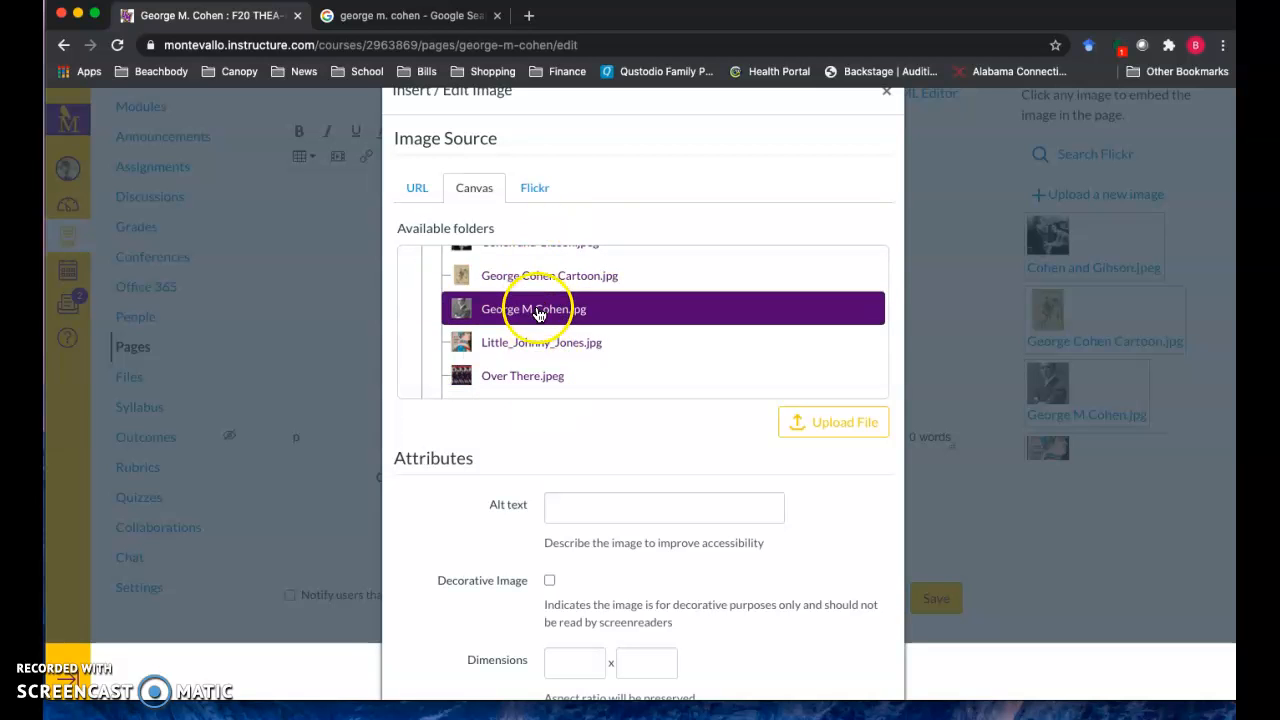
pyautogui.scroll(3, 540, 310)
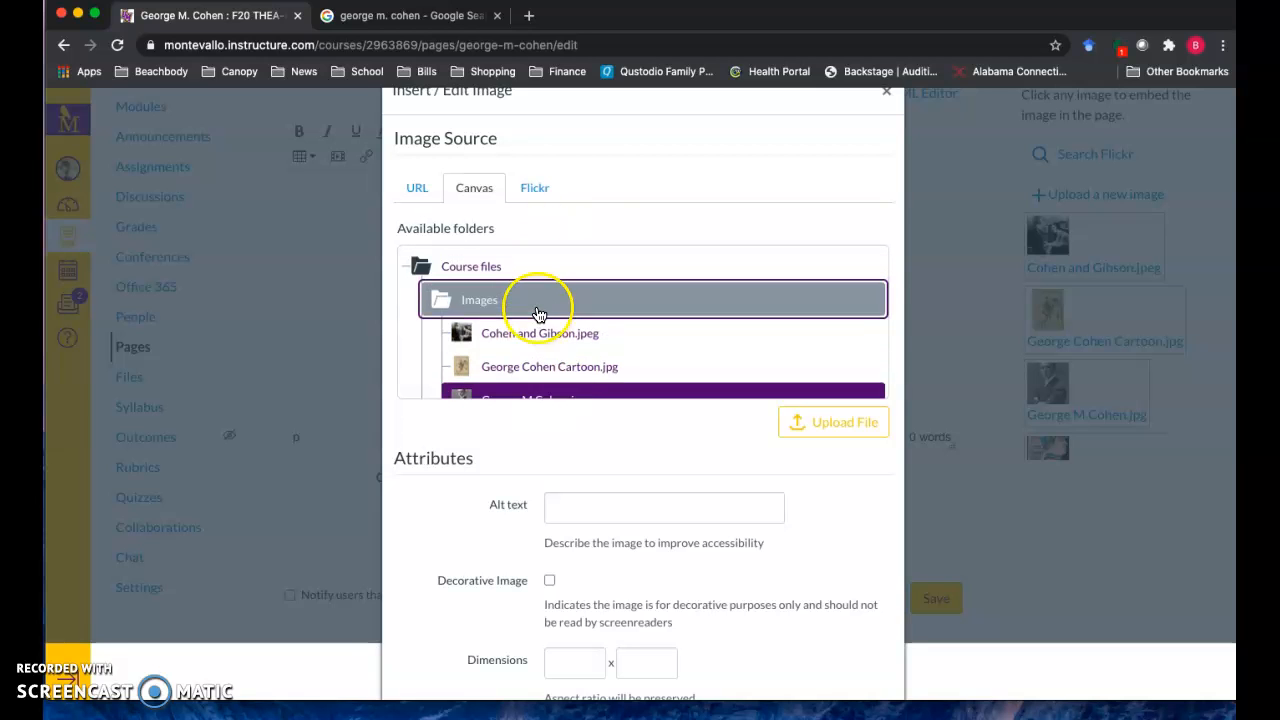
# - Open the file chooser for uploading an image to the Images folder, view Downloads, and cancel without choosing a file
pyautogui.click(845, 428)
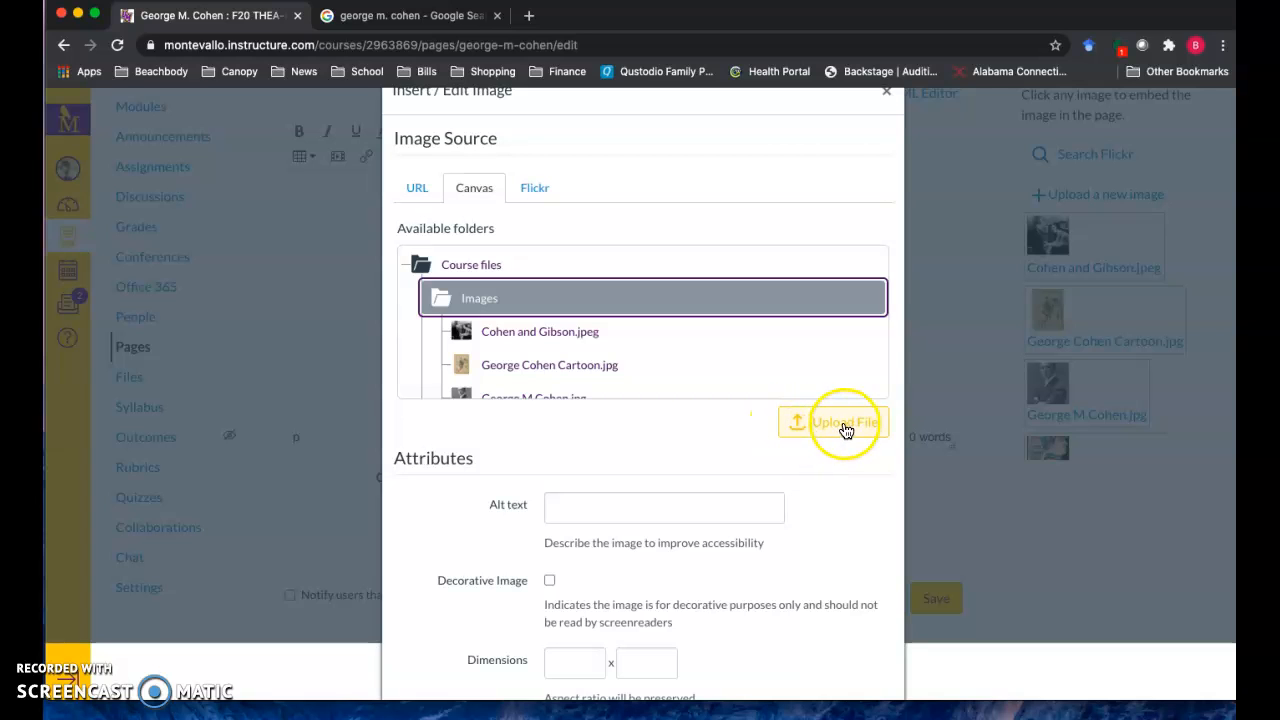
pyautogui.scroll(-1, 829, 433)
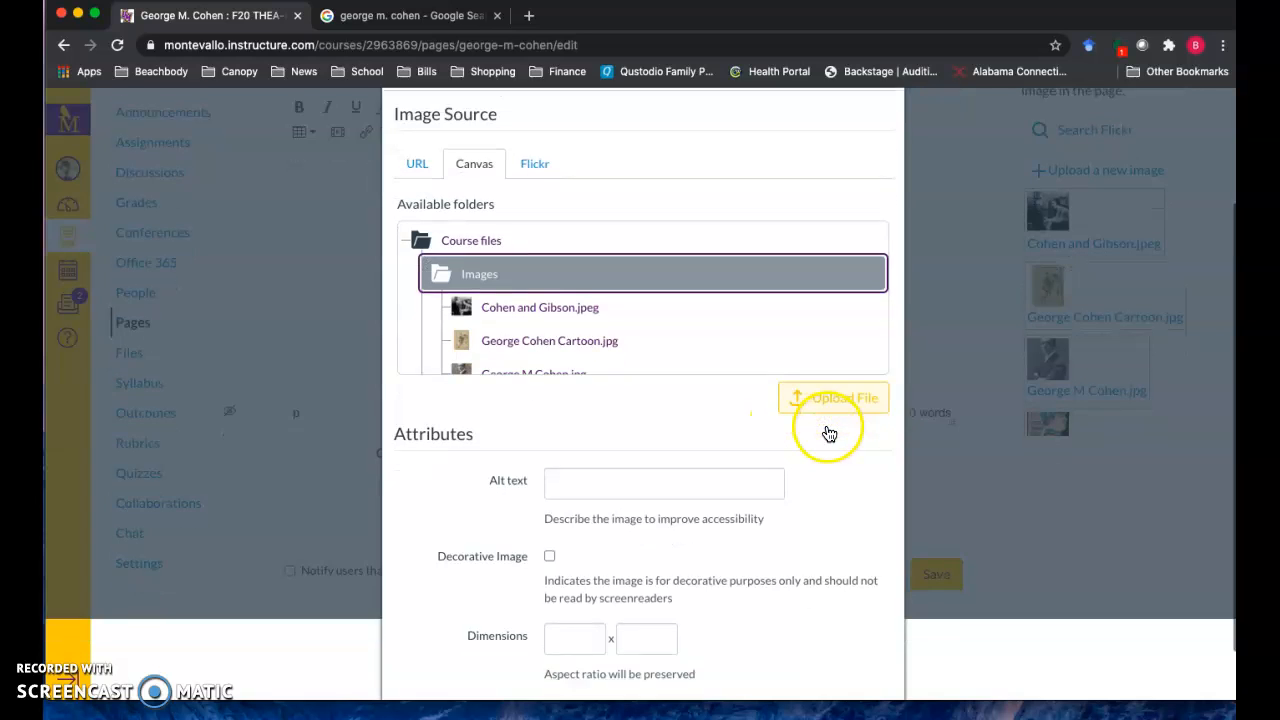
pyautogui.click(823, 391)
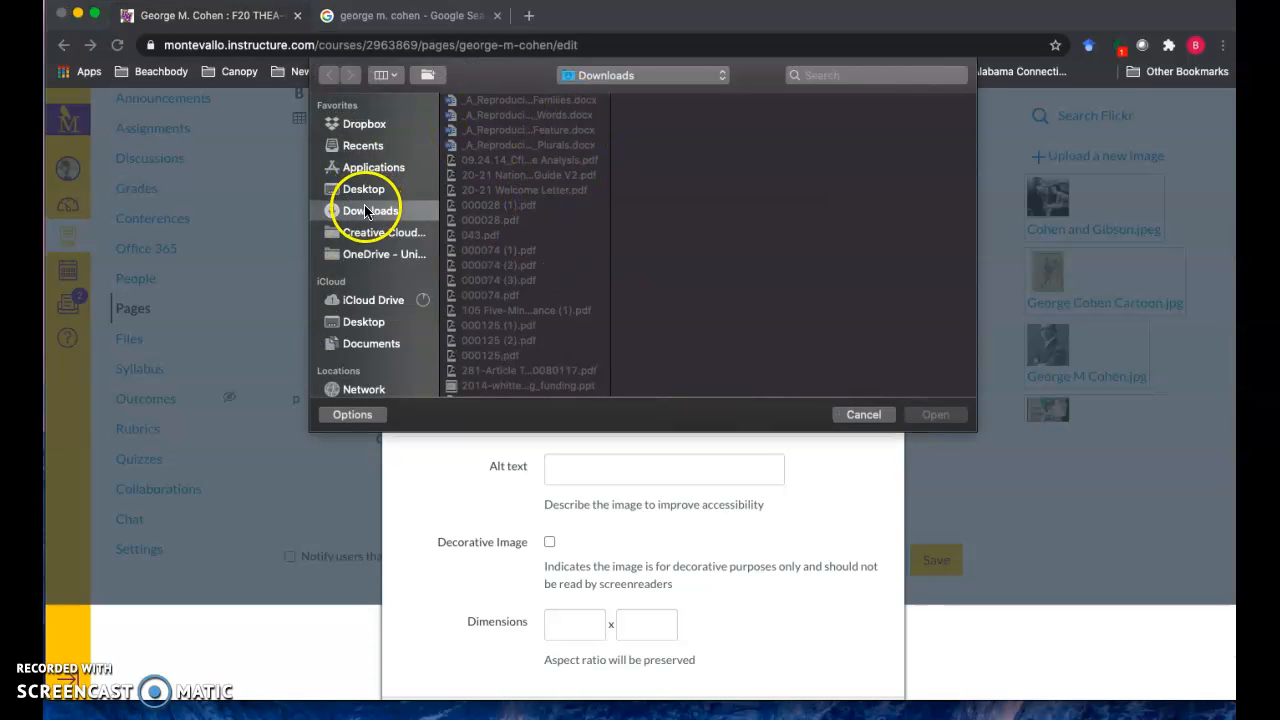
pyautogui.click(620, 408)
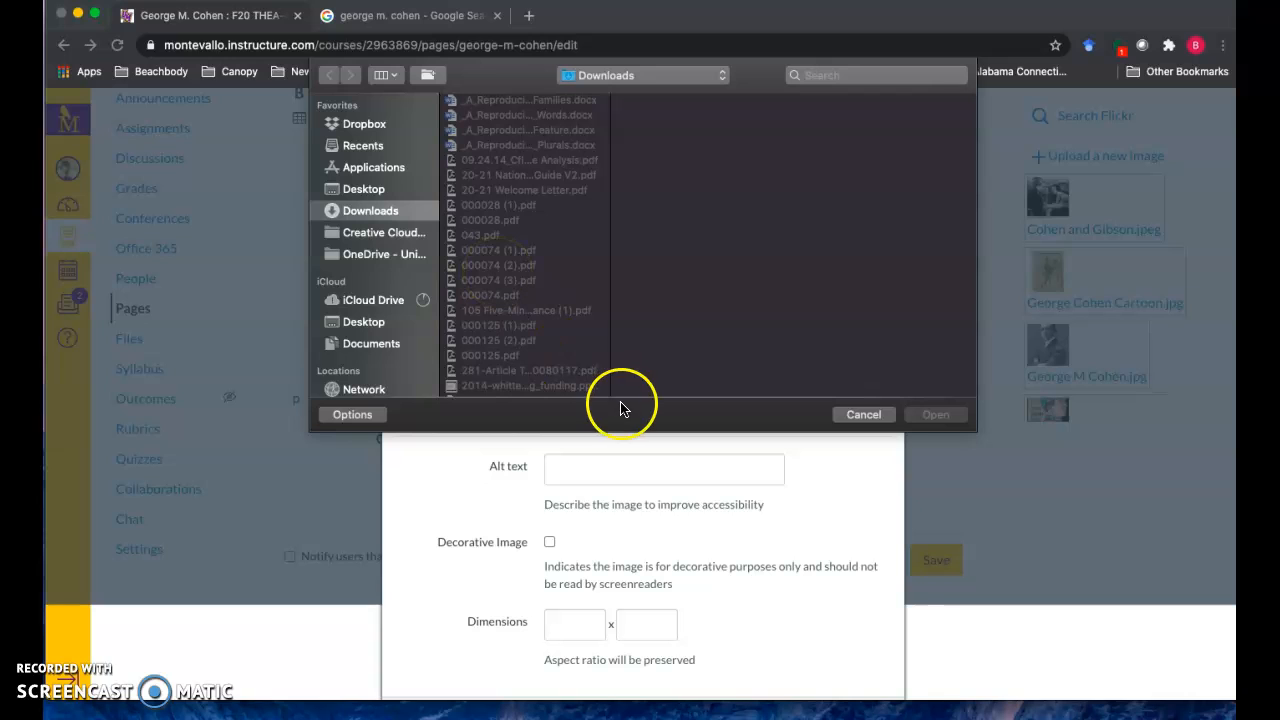
pyautogui.click(864, 418)
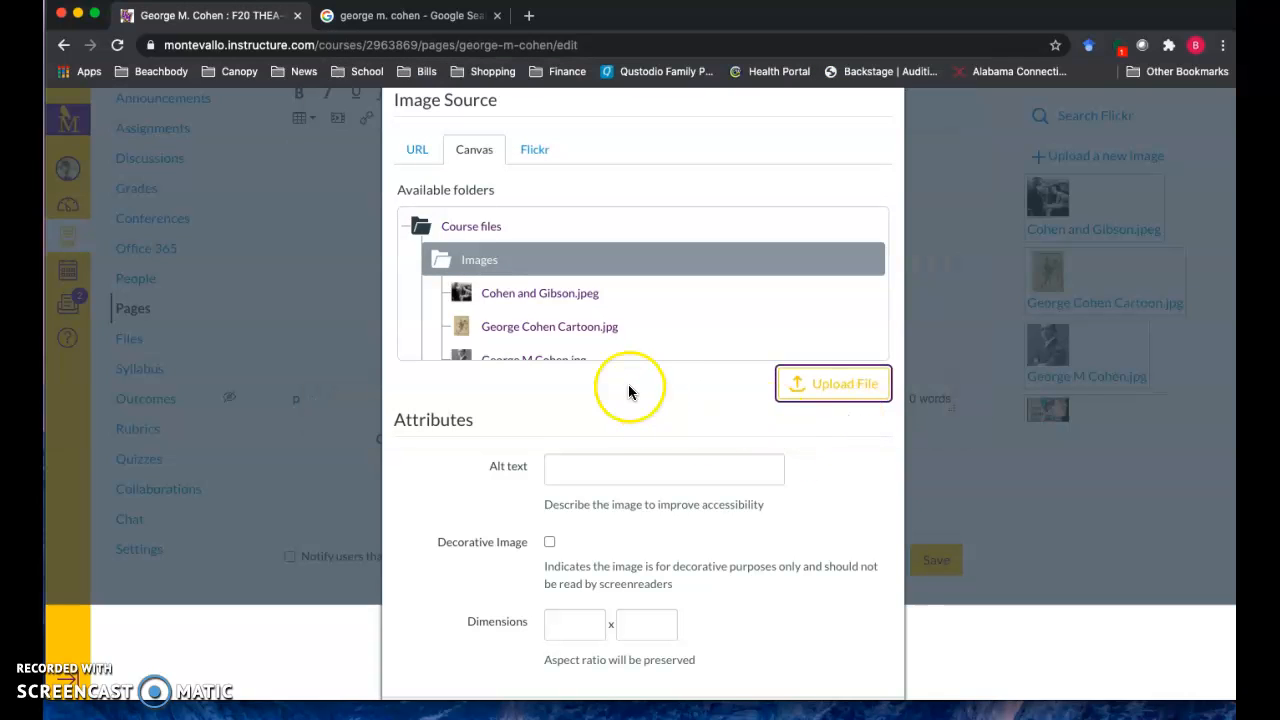
# - View the Flickr source for inserting an image, and close the image dialog without inserting anything
pyautogui.click(456, 256)
pyautogui.click(536, 148)
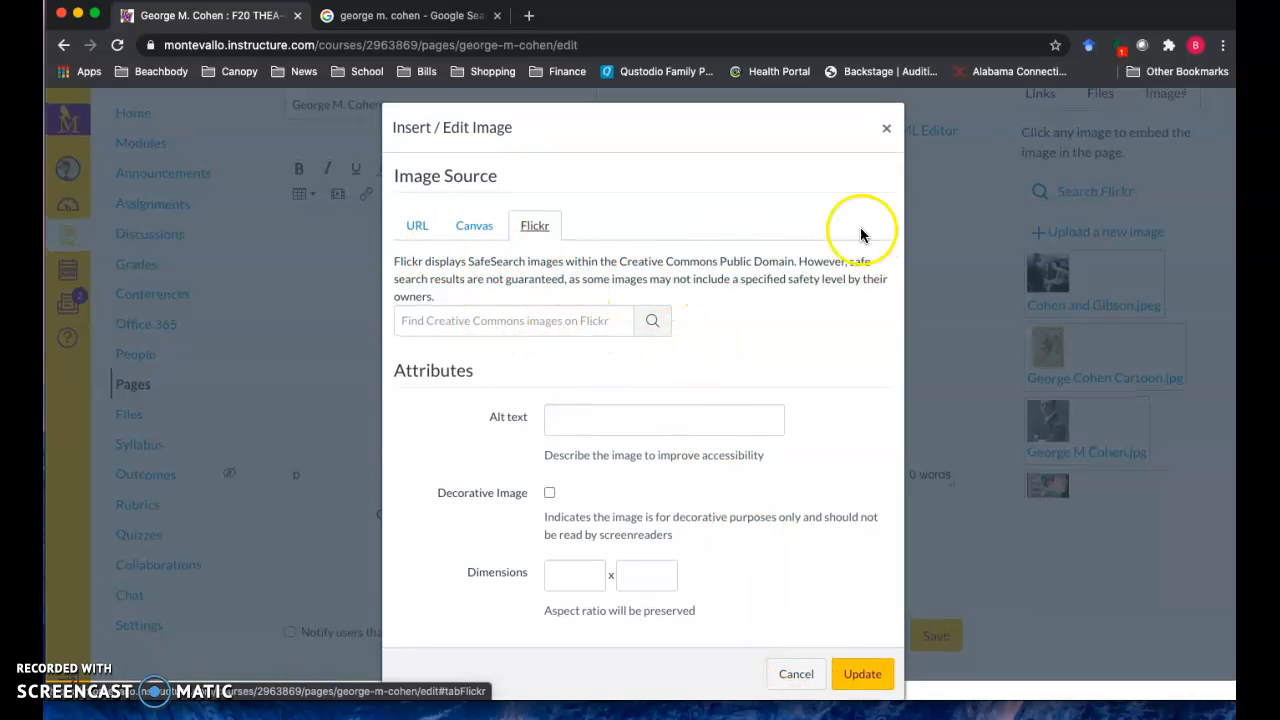
pyautogui.click(886, 128)
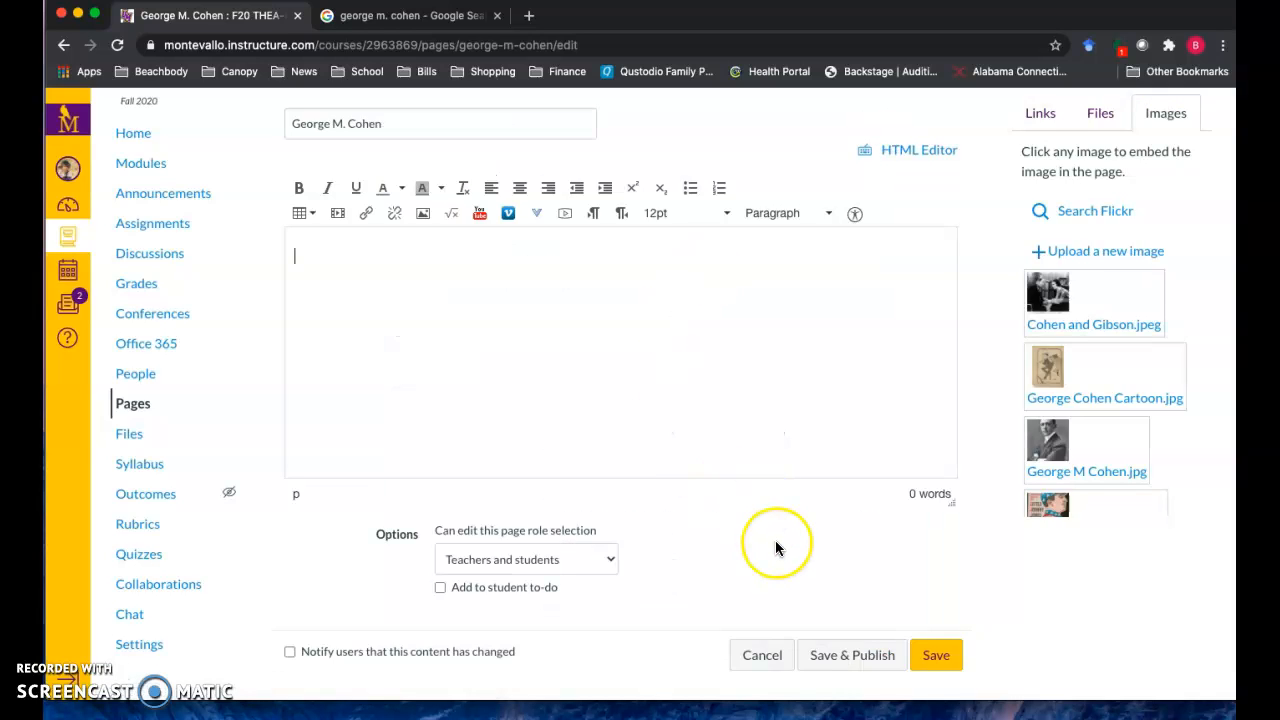
pyautogui.scroll(-1, 778, 548)
pyautogui.scroll(1, 778, 548)
pyautogui.click(831, 626)
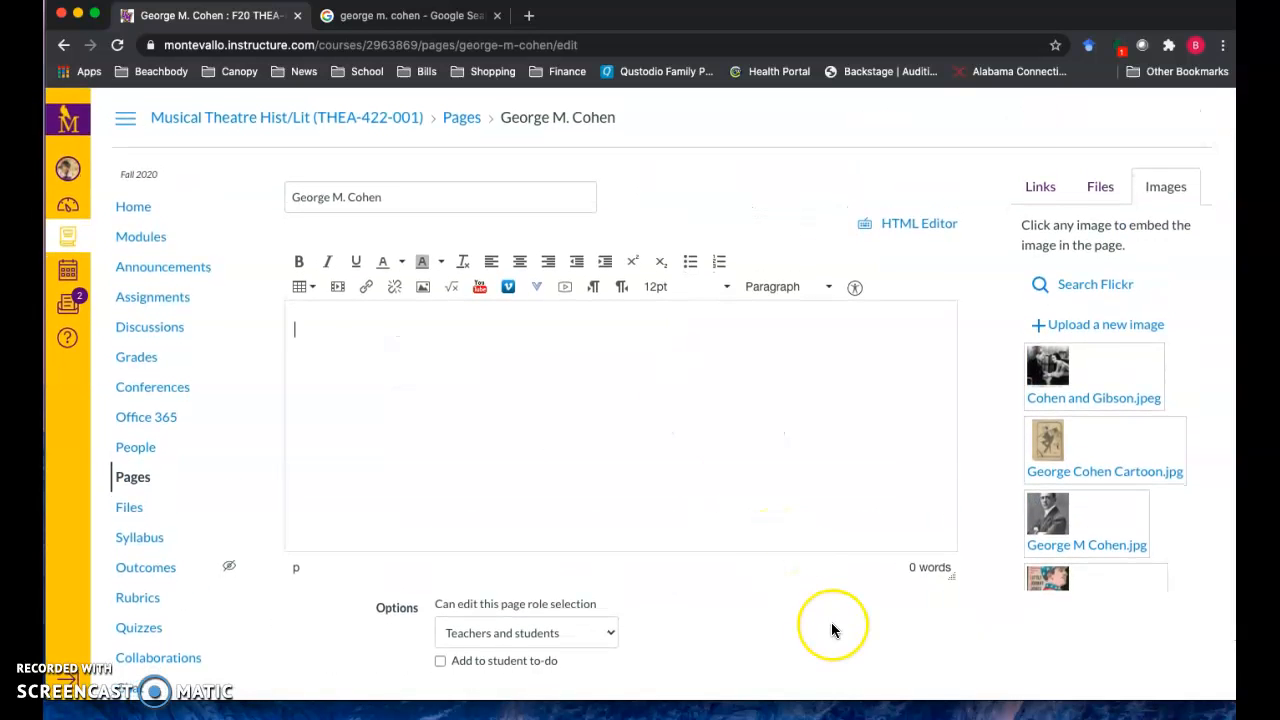
pyautogui.scroll(-1, 832, 630)
pyautogui.scroll(-1, 805, 506)
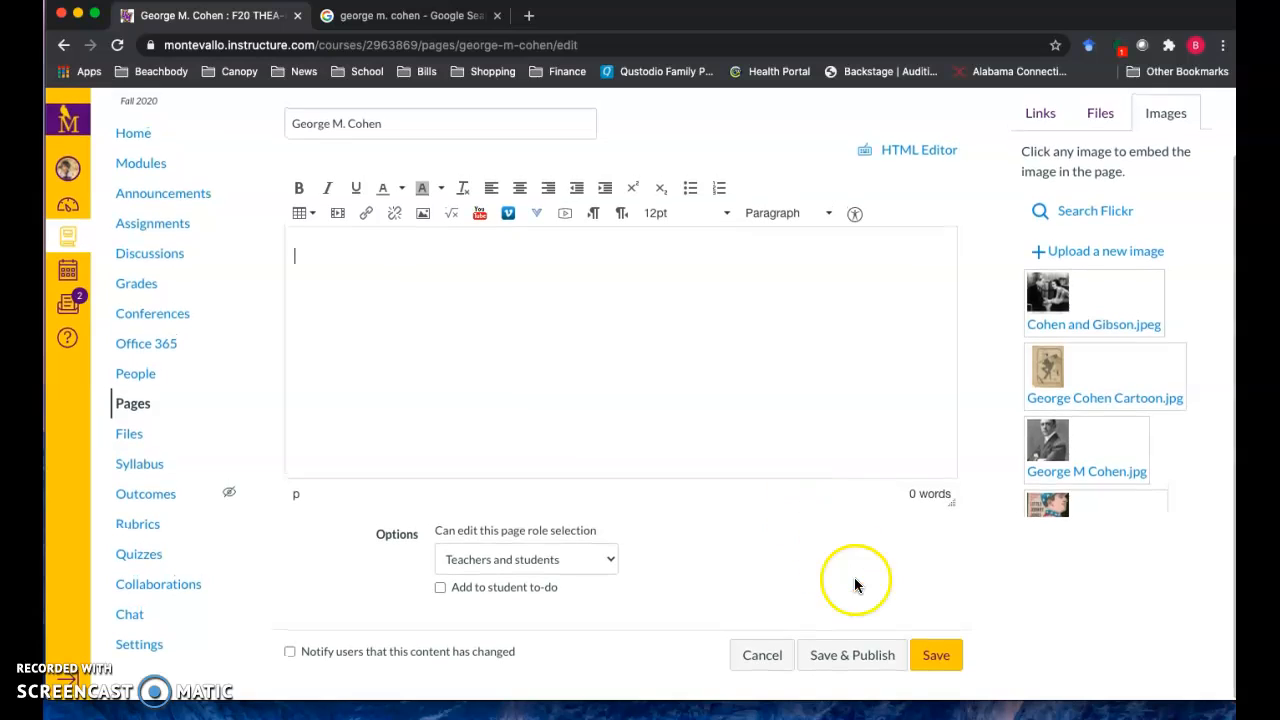